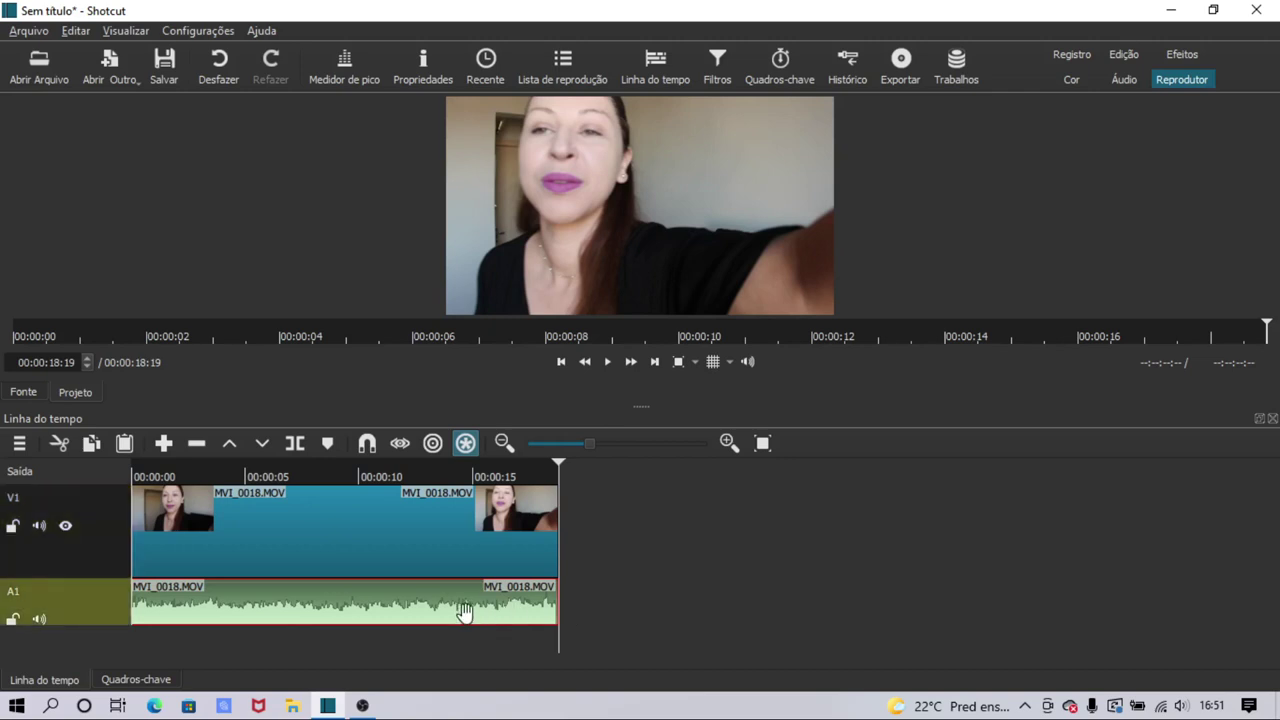
- Delete the separate audio clip from track A1
{"action": "key", "text": "Delete"}
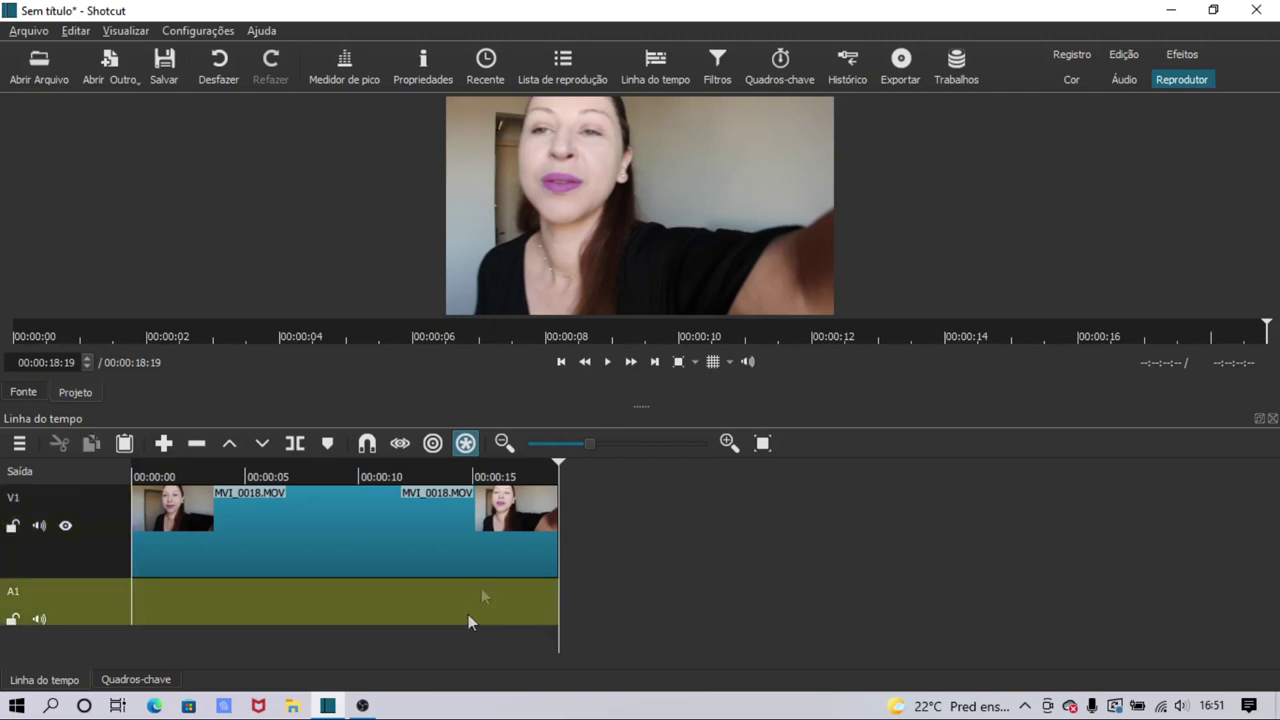
- Split the V1 video clip at 00:00:09:05 and delete the part before the cut, closing the gap
{"action": "key", "text": "Home"}
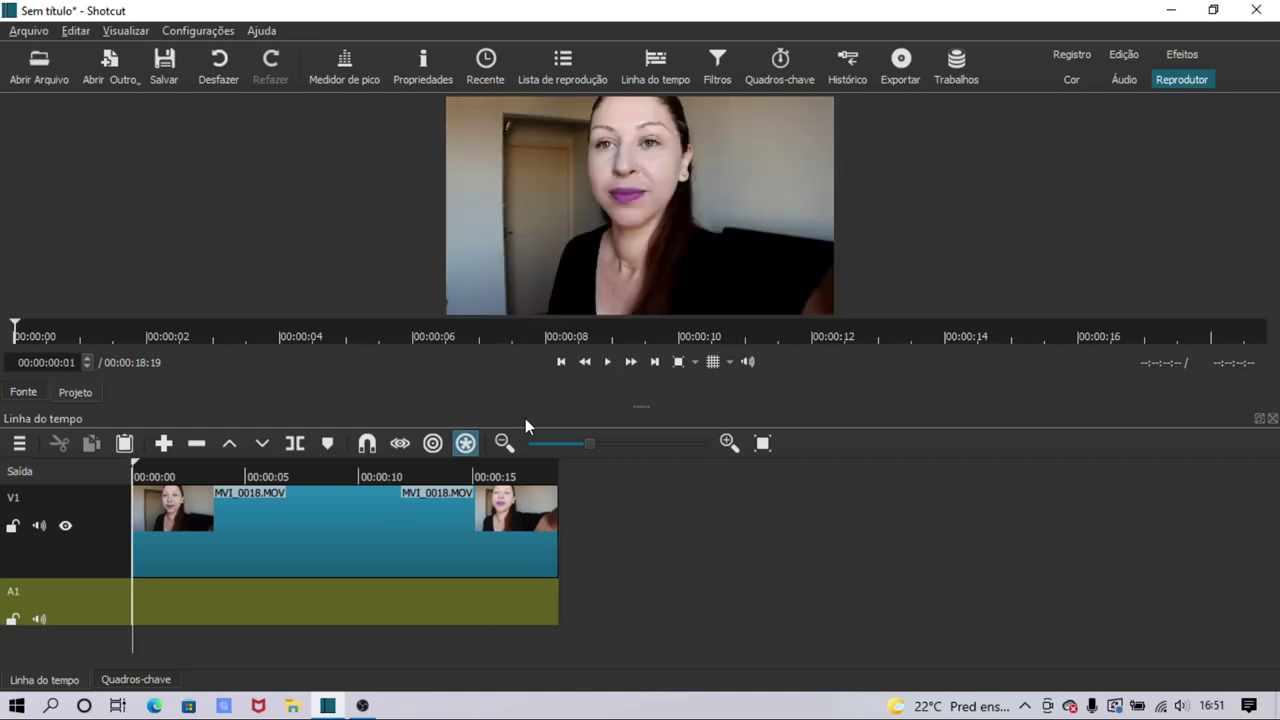
{"action": "left_click", "coordinate": [609, 361]}
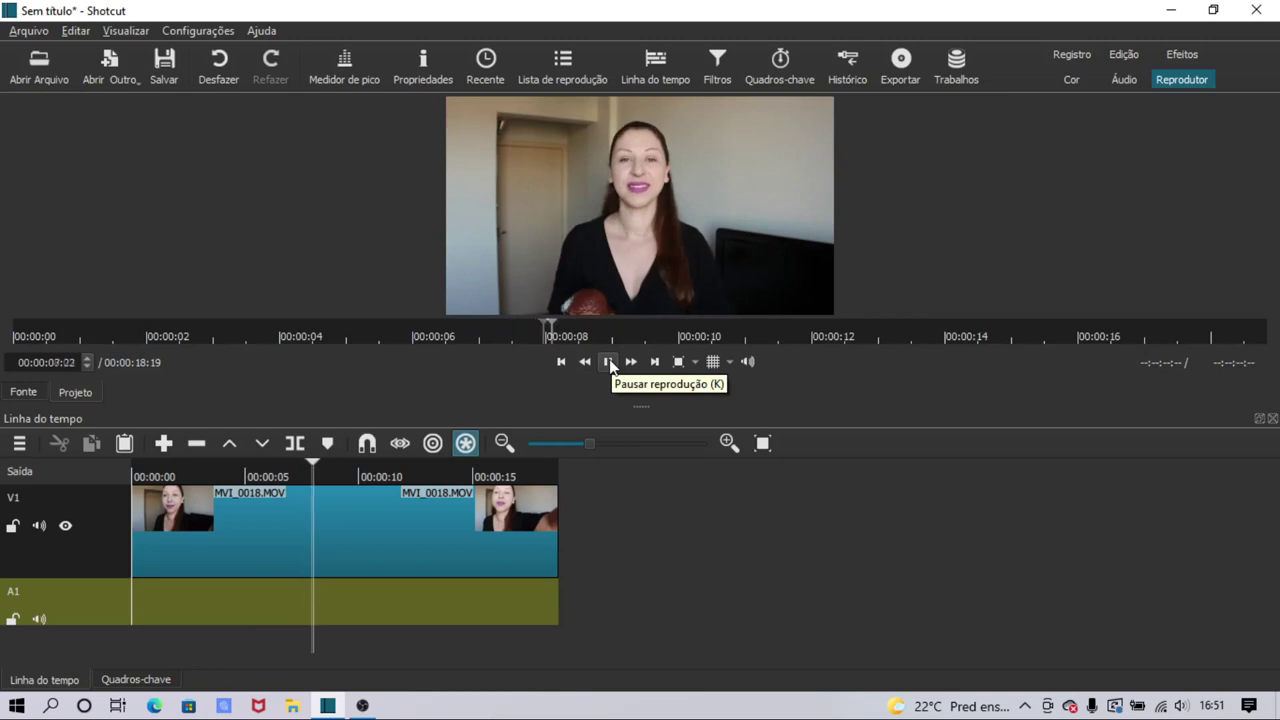
{"action": "left_click", "coordinate": [609, 361]}
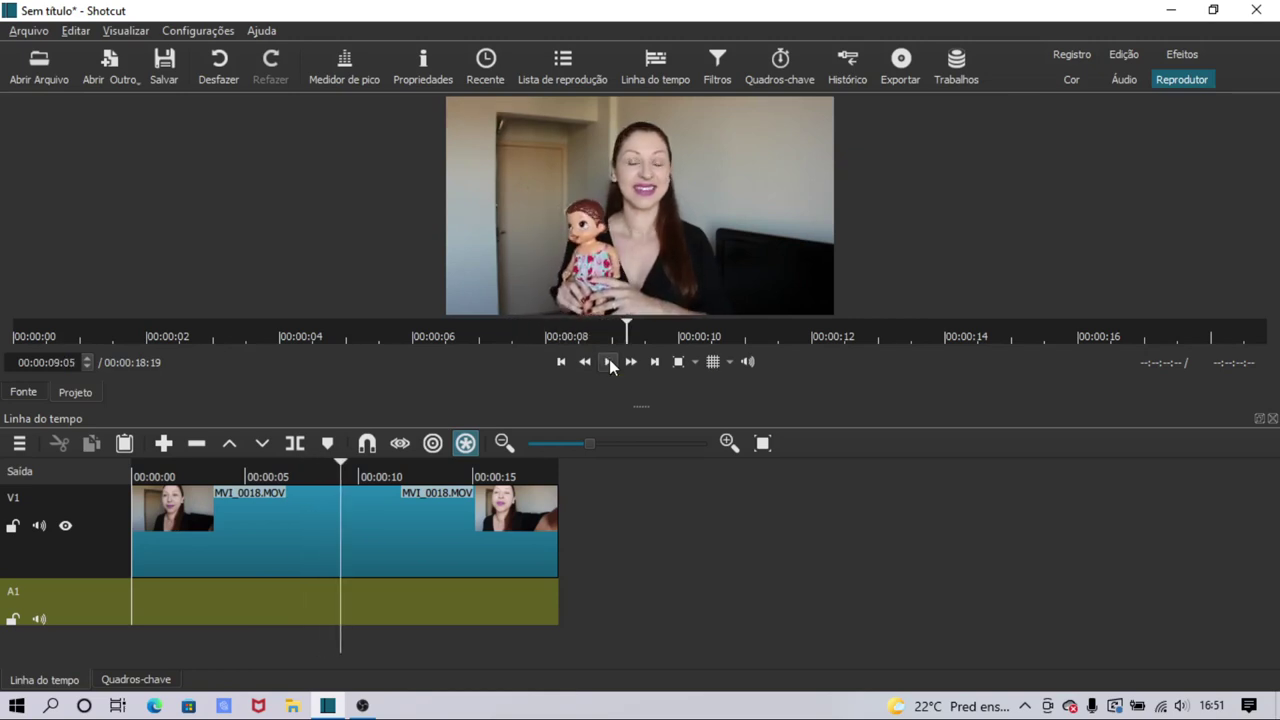
{"action": "key", "text": "Up"}
{"action": "key", "text": "s"}
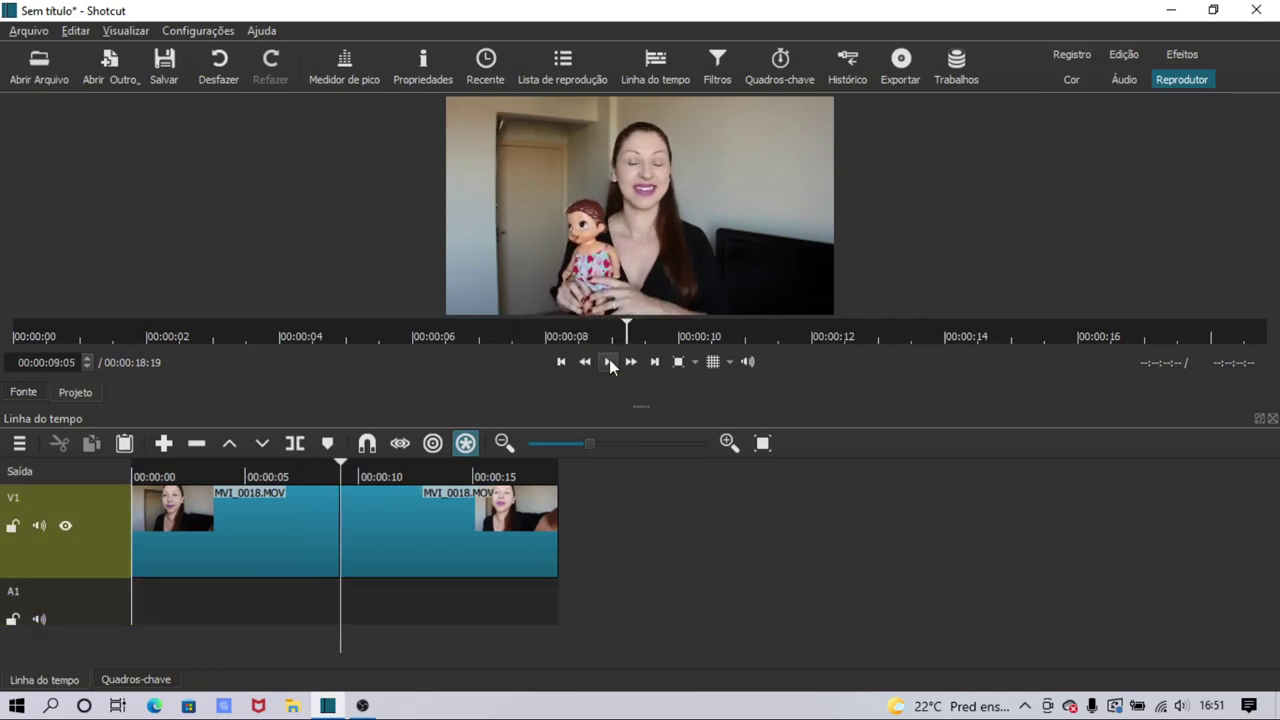
{"action": "left_click", "coordinate": [300, 543]}
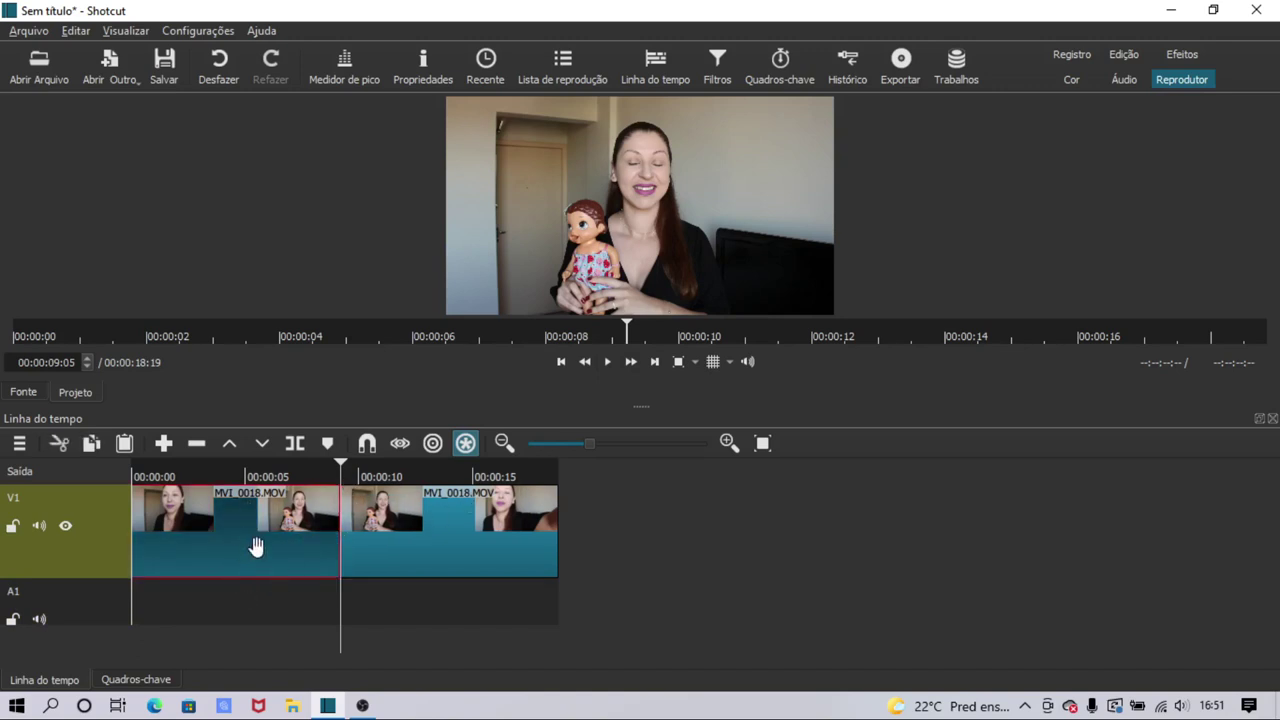
{"action": "left_click", "coordinate": [195, 443]}
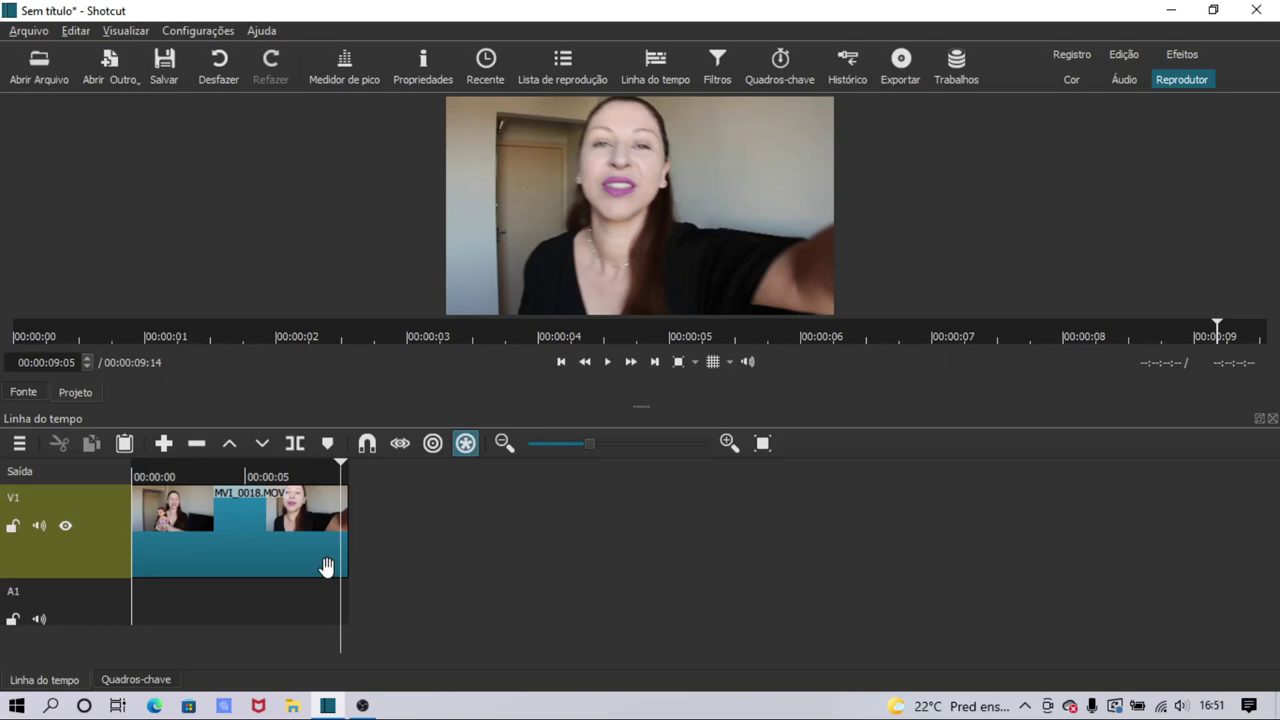
- Split the remaining V1 clip at 00:00:06:09 and delete the part after the cut
{"action": "key", "text": "Home"}
{"action": "left_click", "coordinate": [606, 363]}
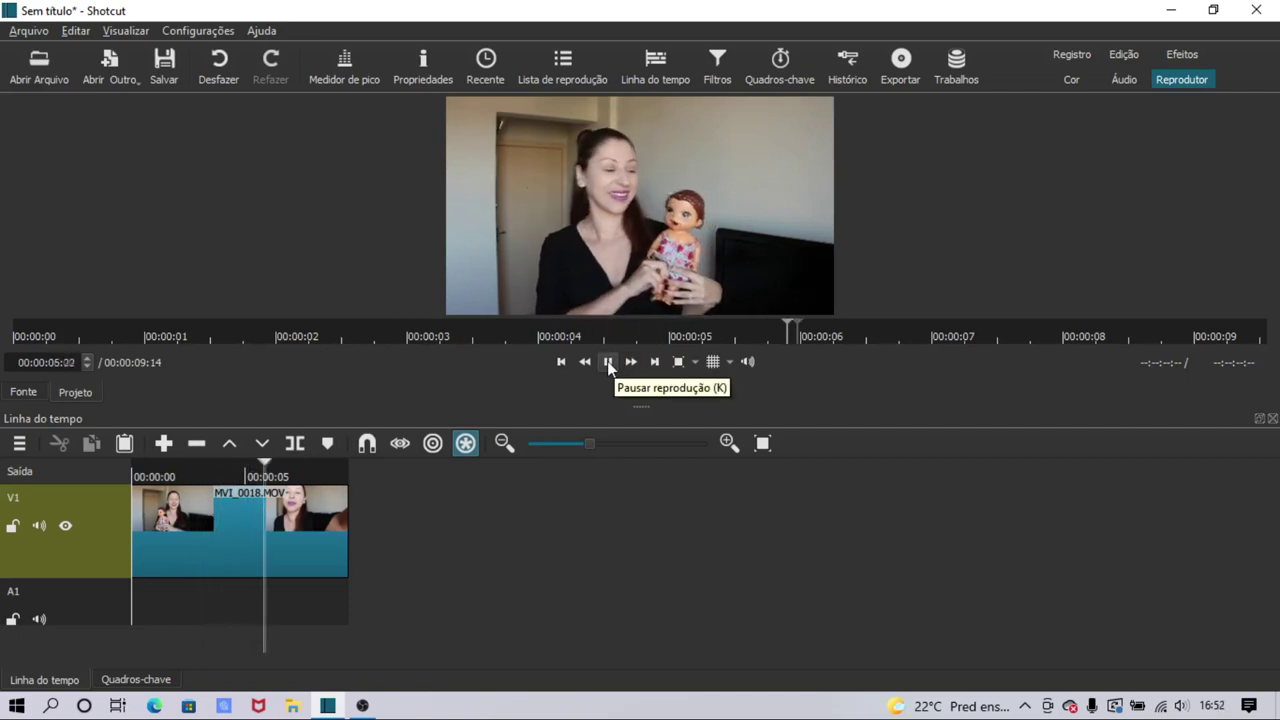
{"action": "left_click", "coordinate": [608, 364]}
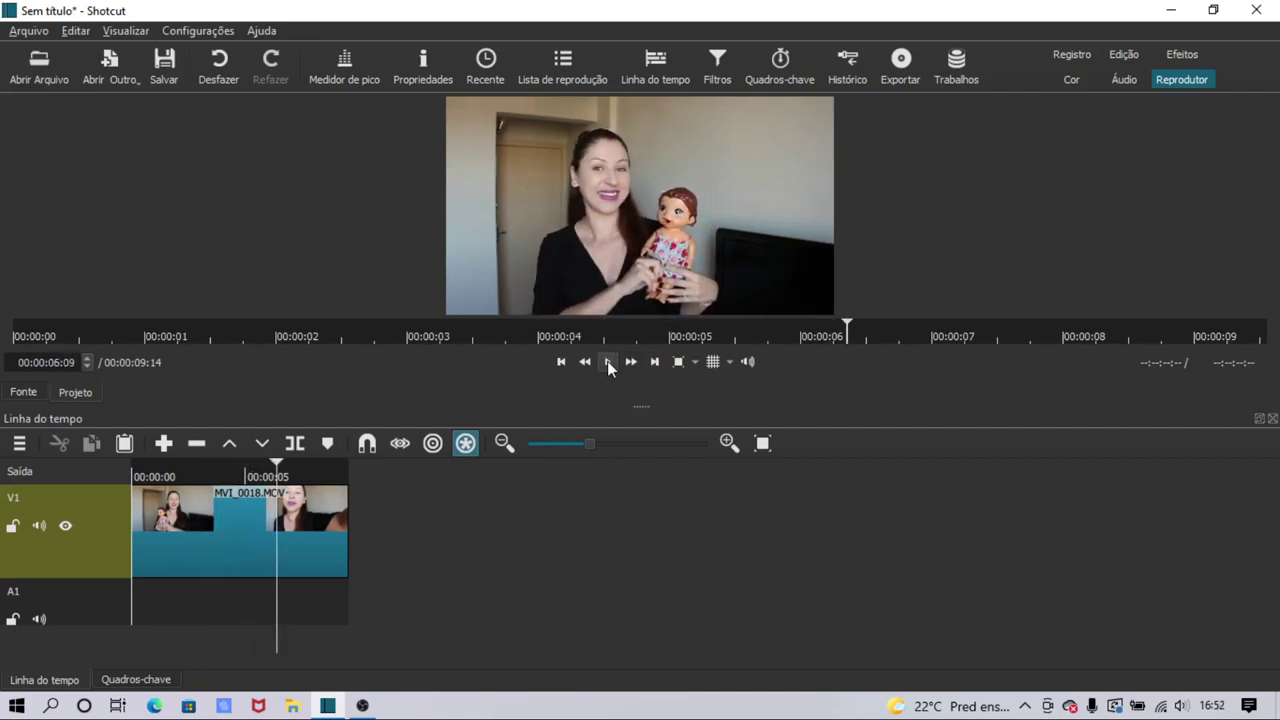
{"action": "key", "text": "s"}
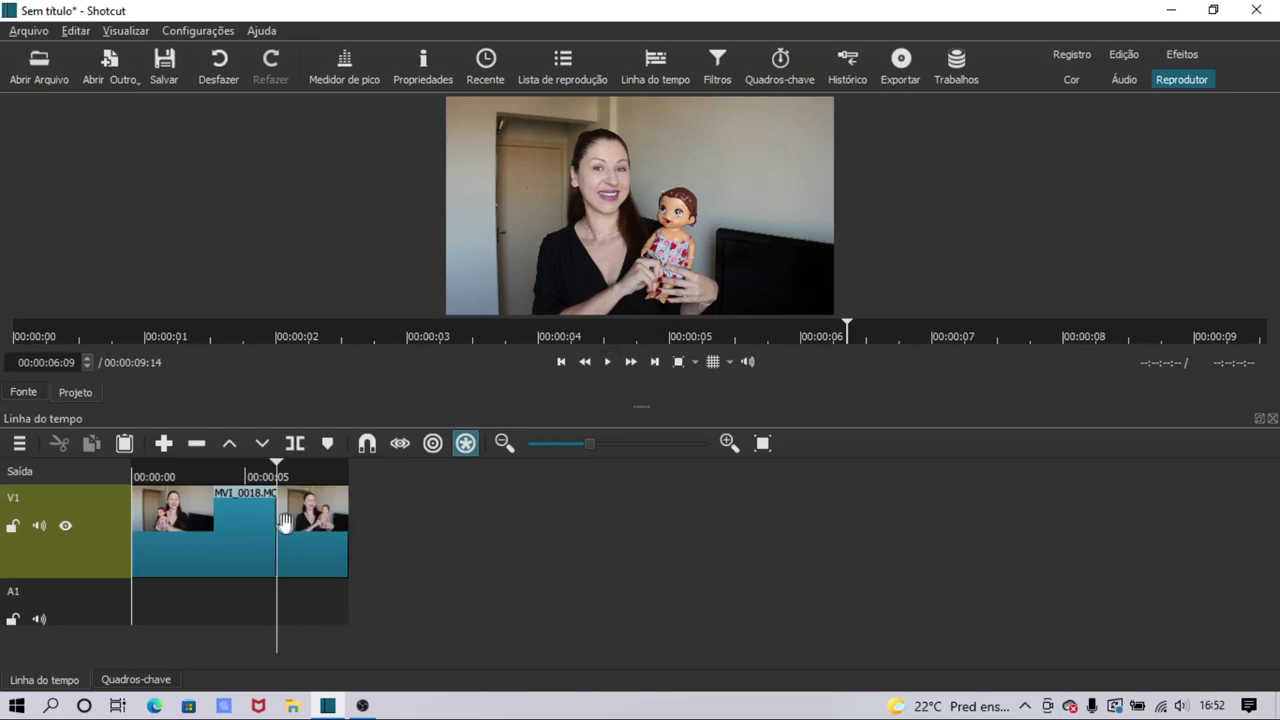
{"action": "left_click", "coordinate": [308, 522]}
{"action": "key", "text": "Delete"}
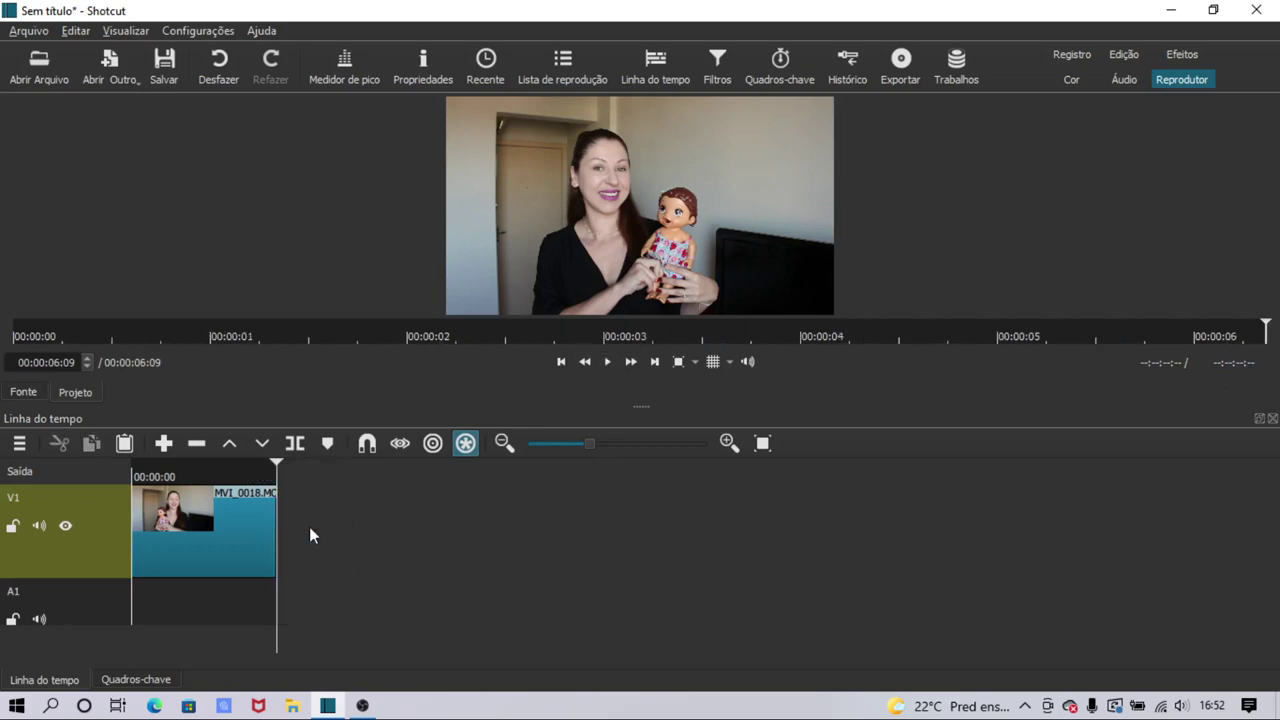
- Enlarge the video preview area and stretch the timeline scale, with the playhead at 00:00:00:00
{"action": "key", "text": "Home"}
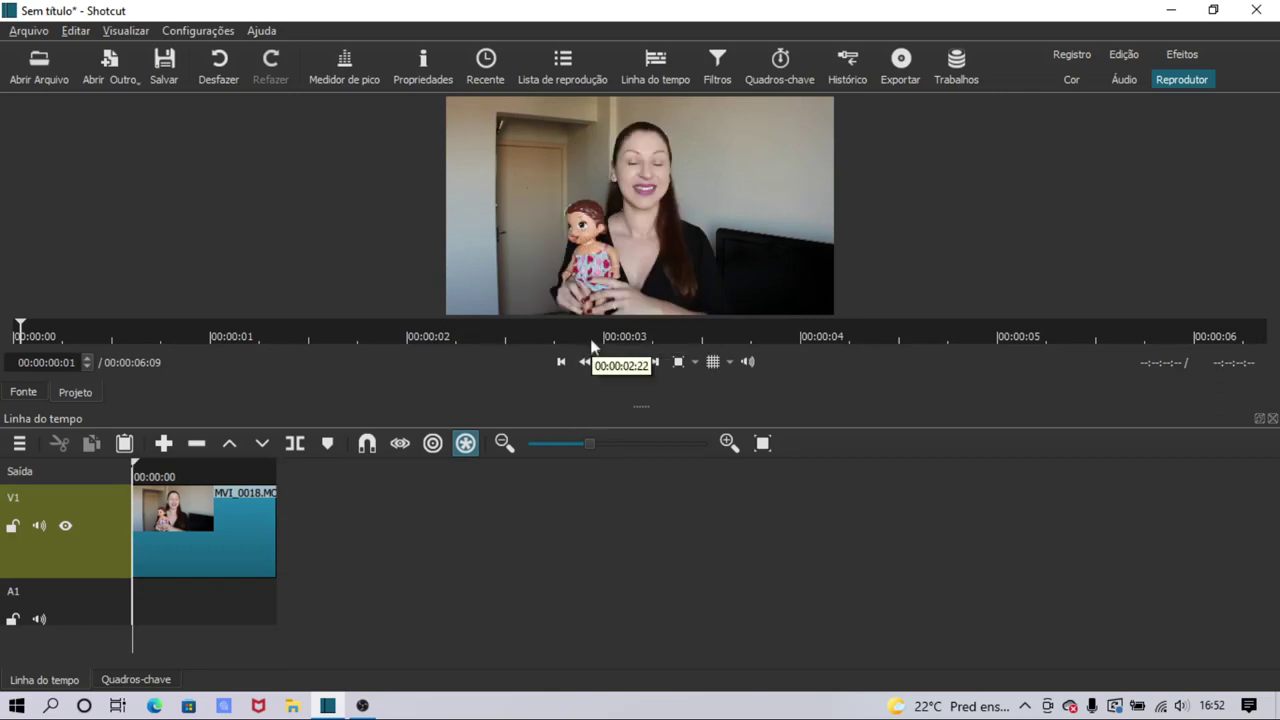
{"action": "left_click_drag", "start_coordinate": [643, 406], "coordinate": [638, 456]}
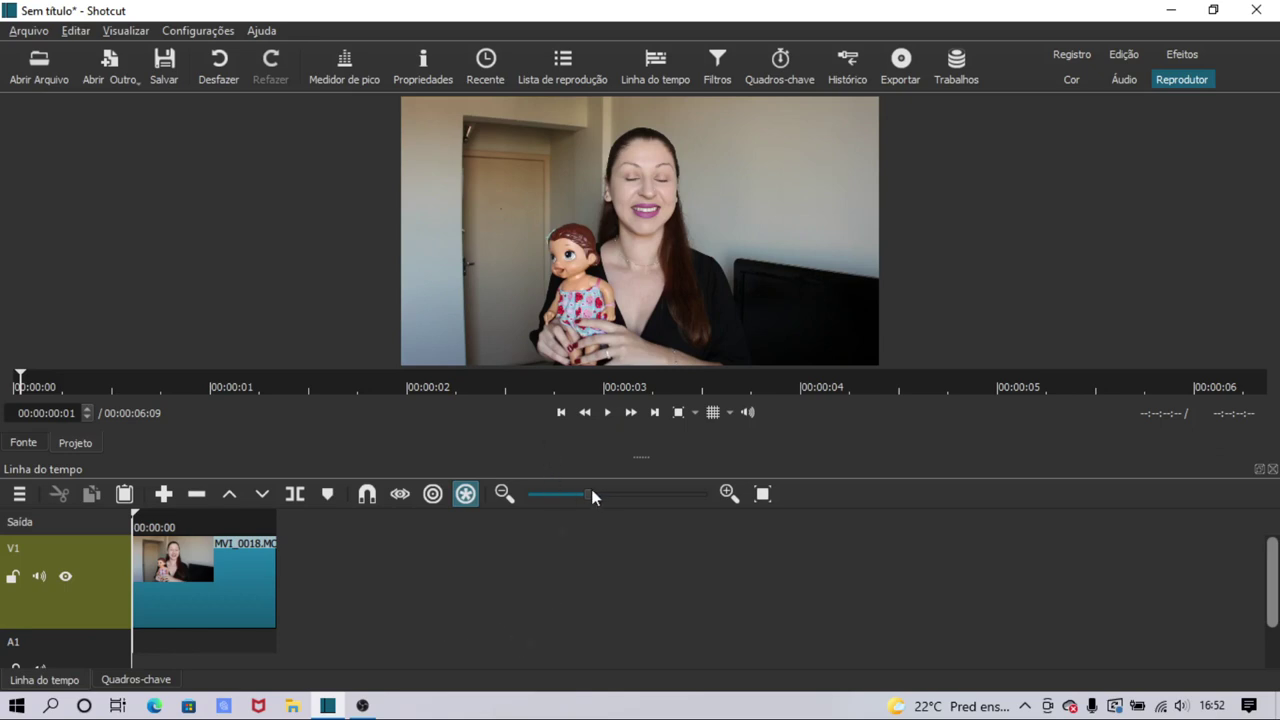
{"action": "left_click_drag", "start_coordinate": [596, 493], "coordinate": [605, 494]}
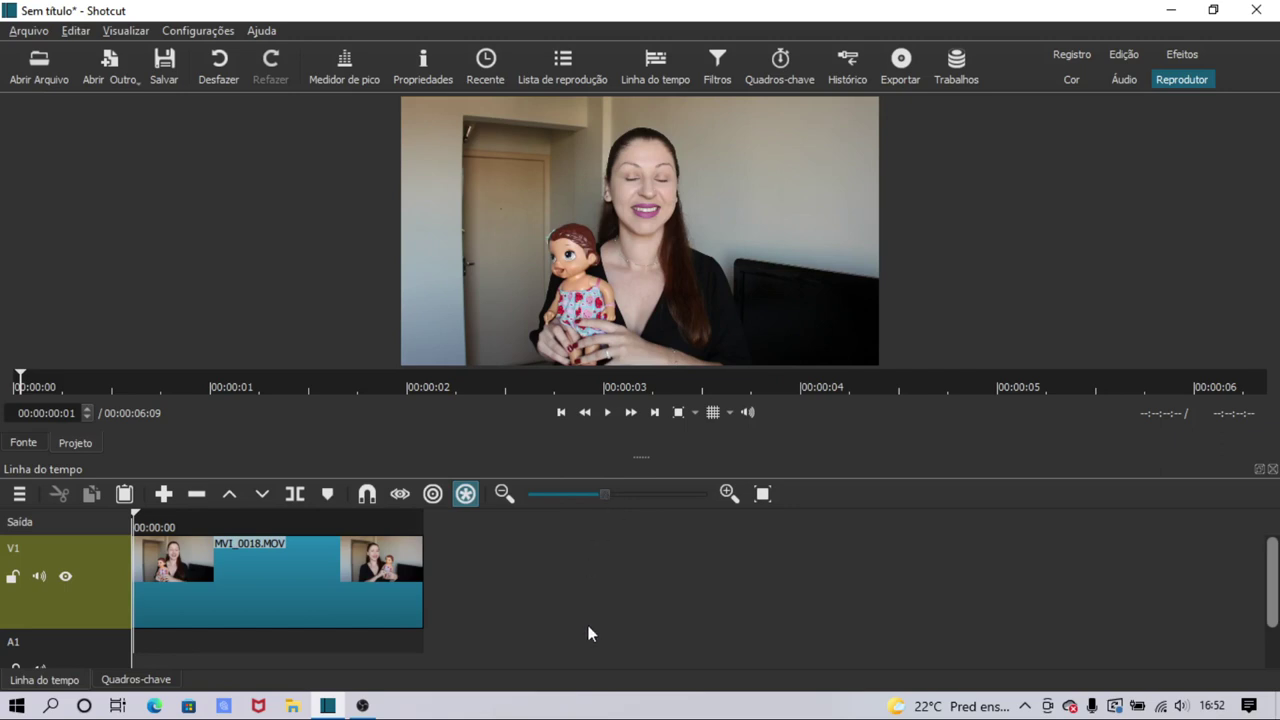
{"action": "key", "text": "Left"}
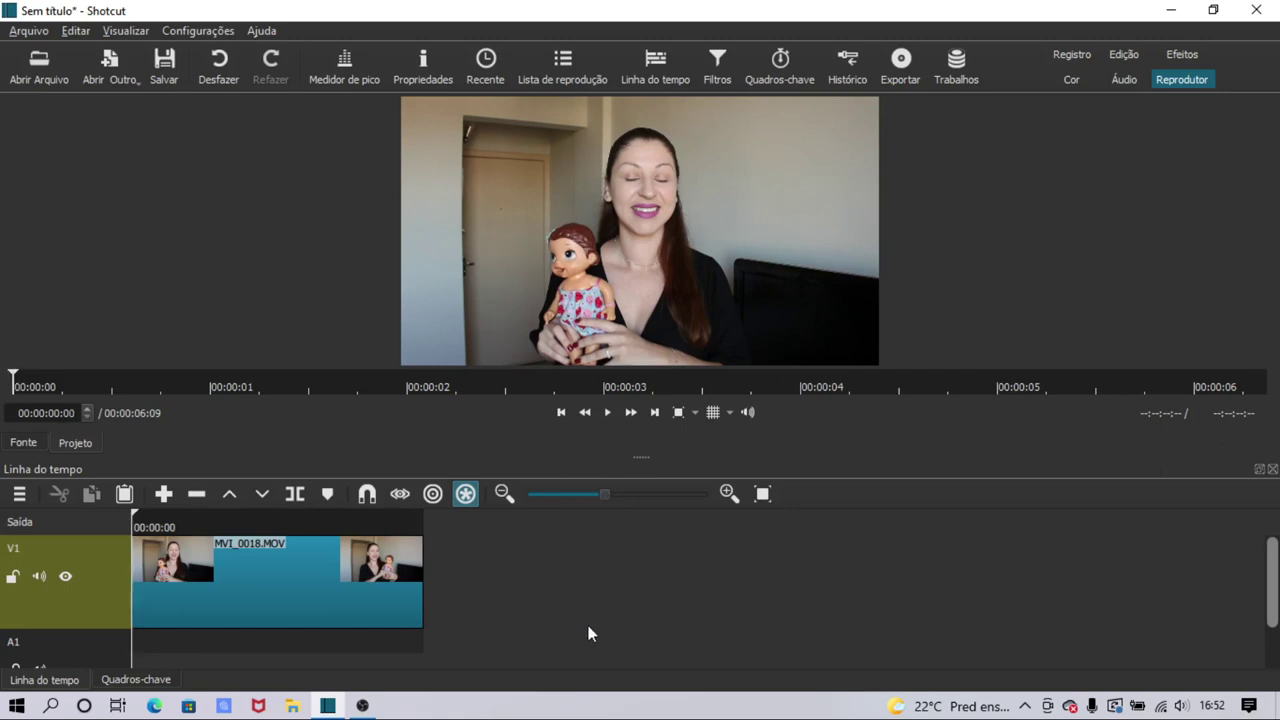
- Add the Removedor de ponto video filter to the MVI_0018.MOV clip on V1, finding it with the search "remo"
{"action": "left_click", "coordinate": [267, 575]}
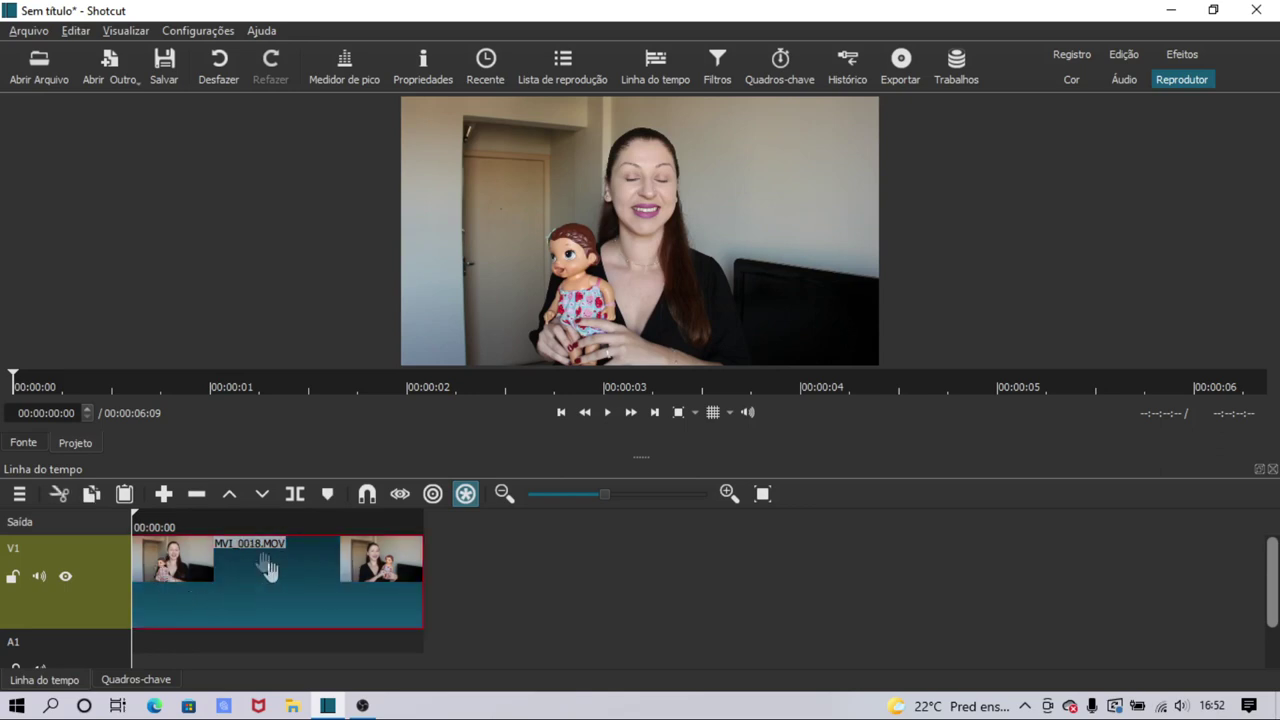
{"action": "left_click", "coordinate": [717, 62]}
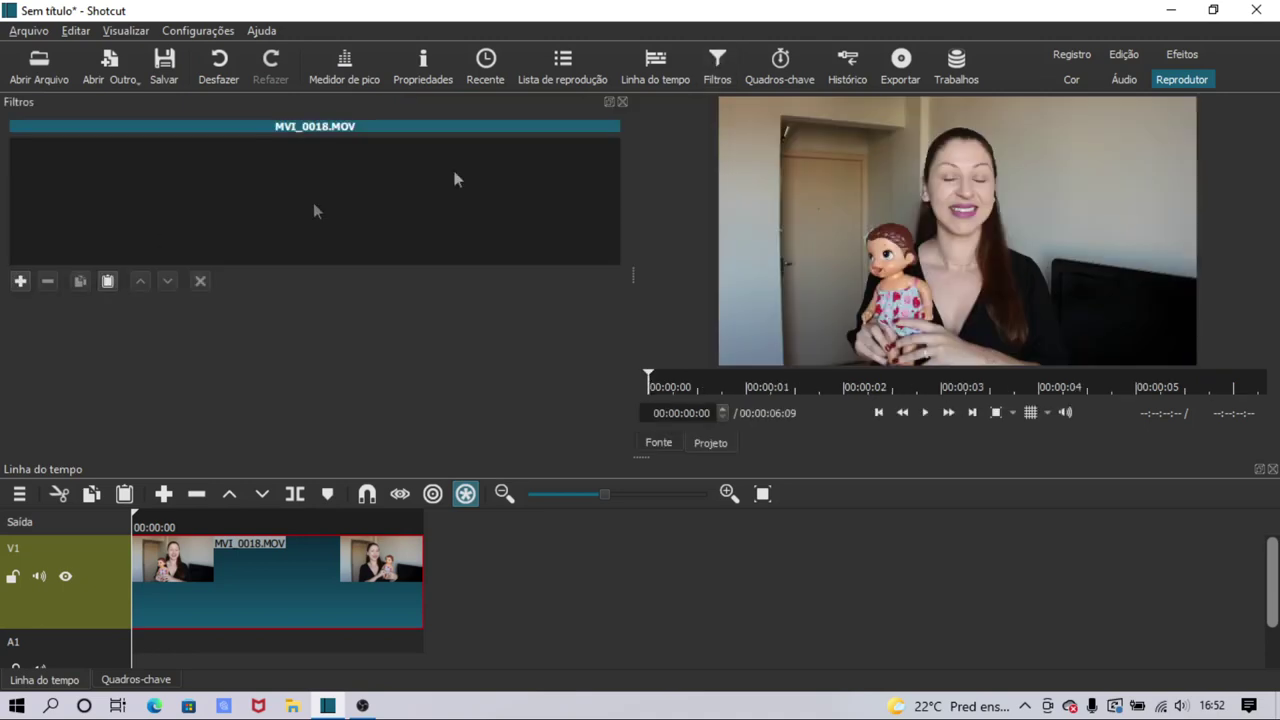
{"action": "left_click", "coordinate": [20, 281]}
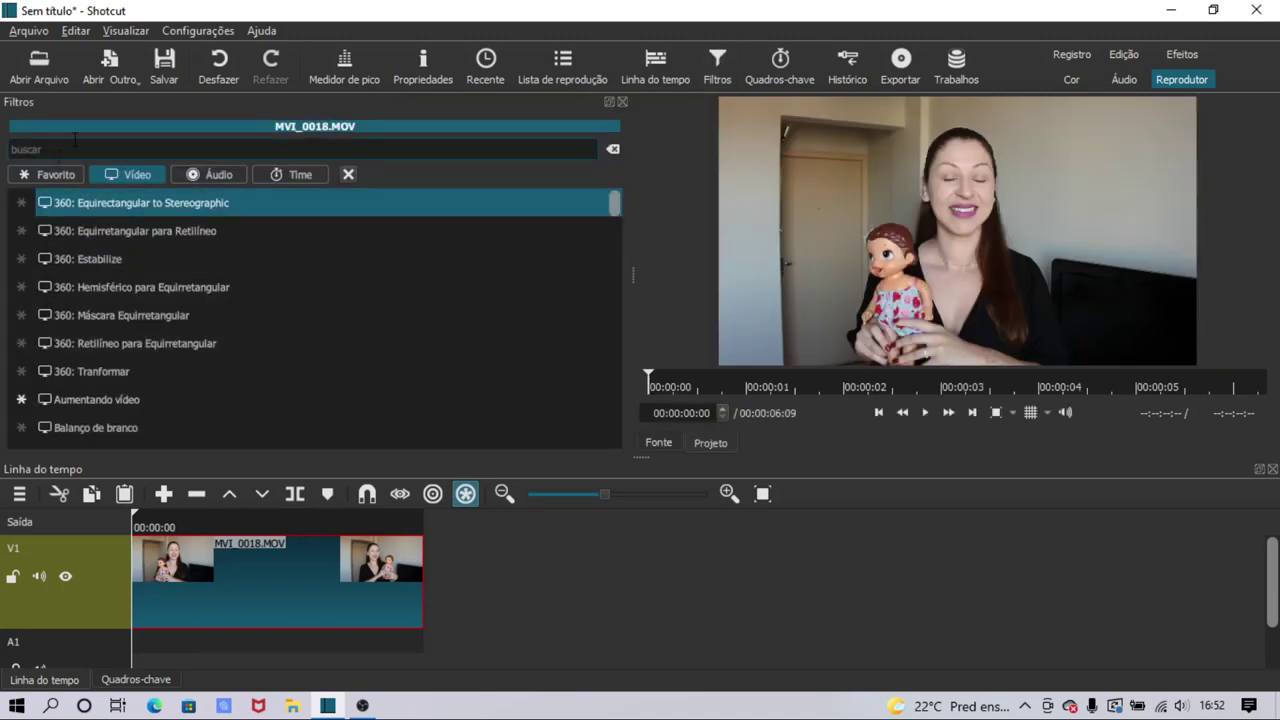
{"action": "type", "text": "re"}
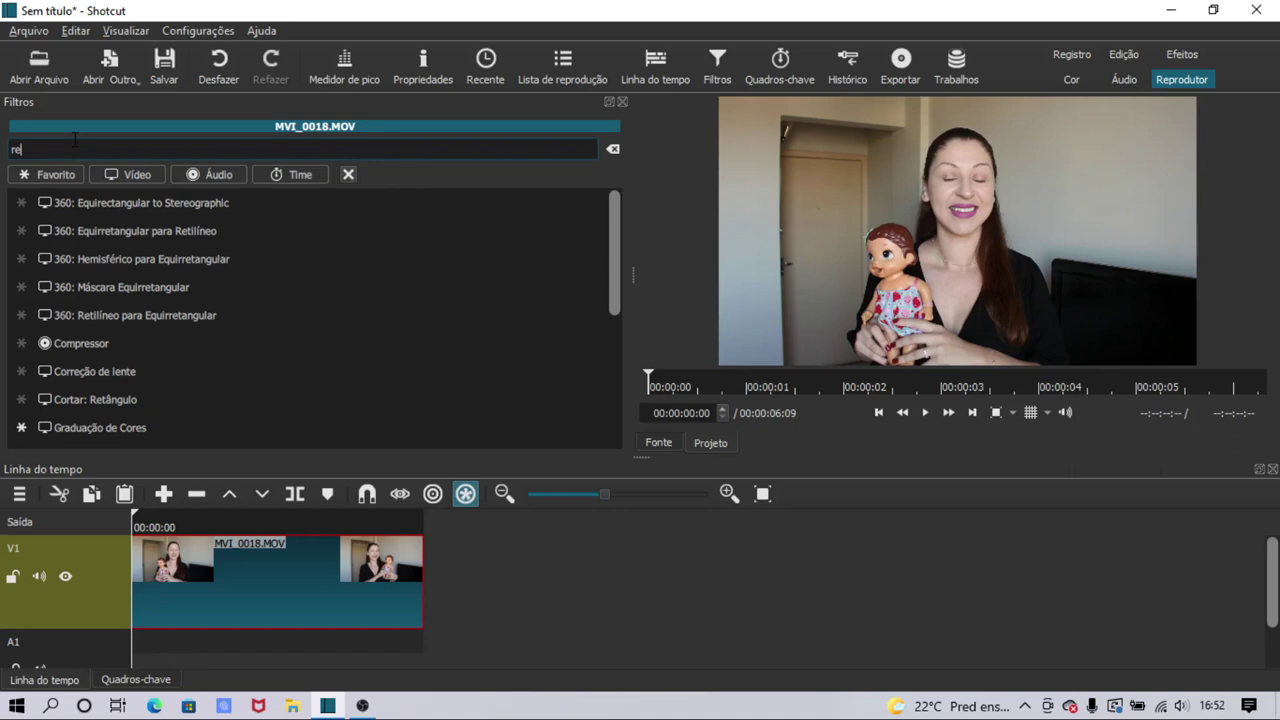
{"action": "type", "text": "mo"}
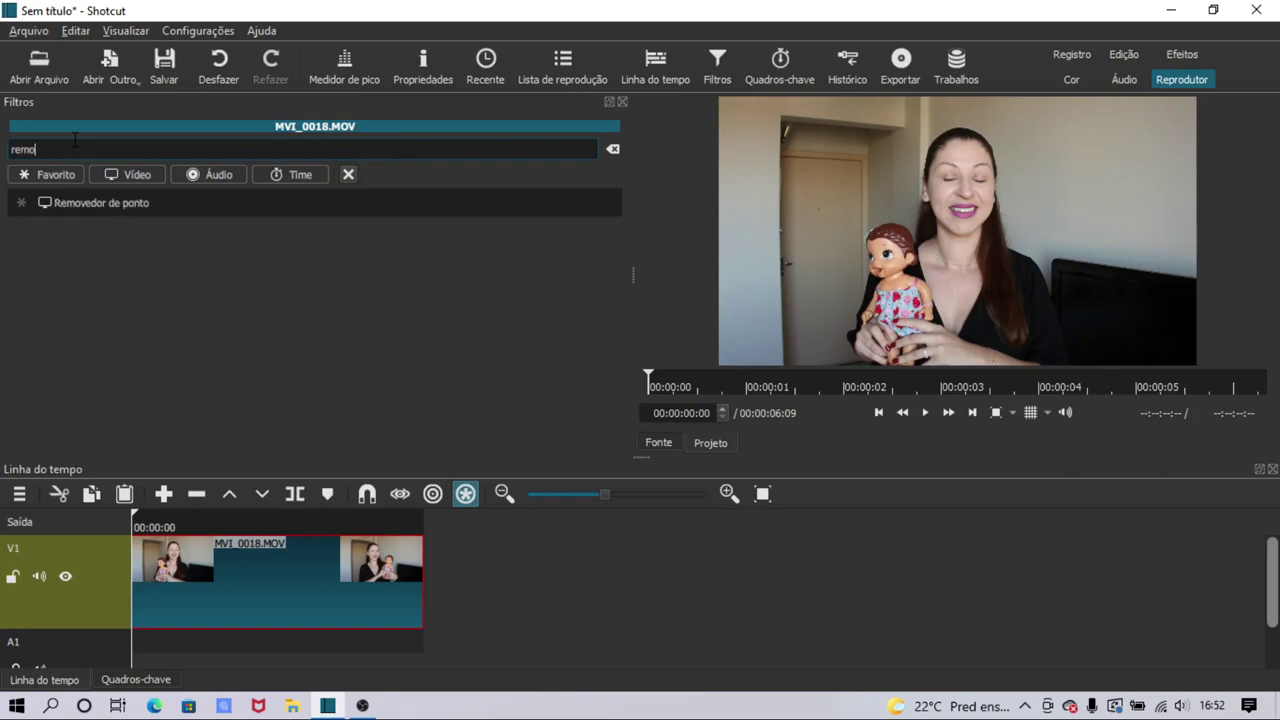
{"action": "left_click", "coordinate": [85, 206]}
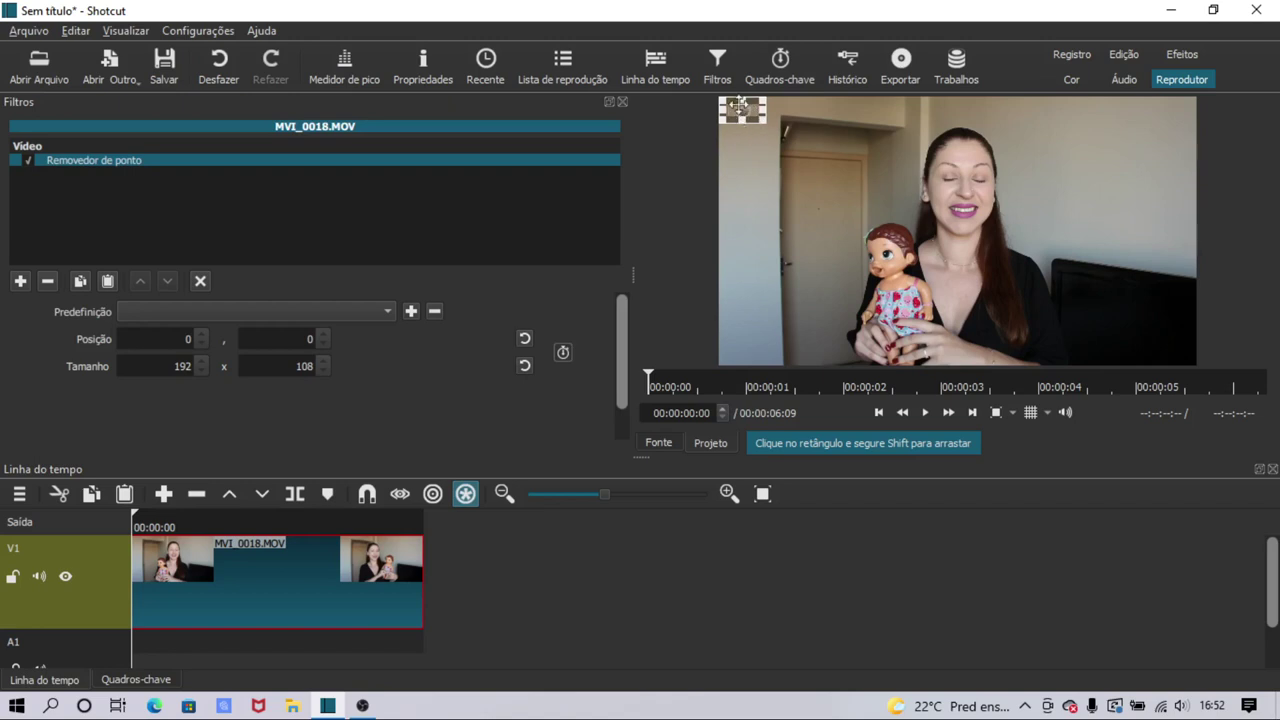
- Fit the spot remover rectangle over the doll's face, at about position 580, 512 and size about 230 x 221
{"action": "left_click_drag", "start_coordinate": [766, 120], "coordinate": [902, 258]}
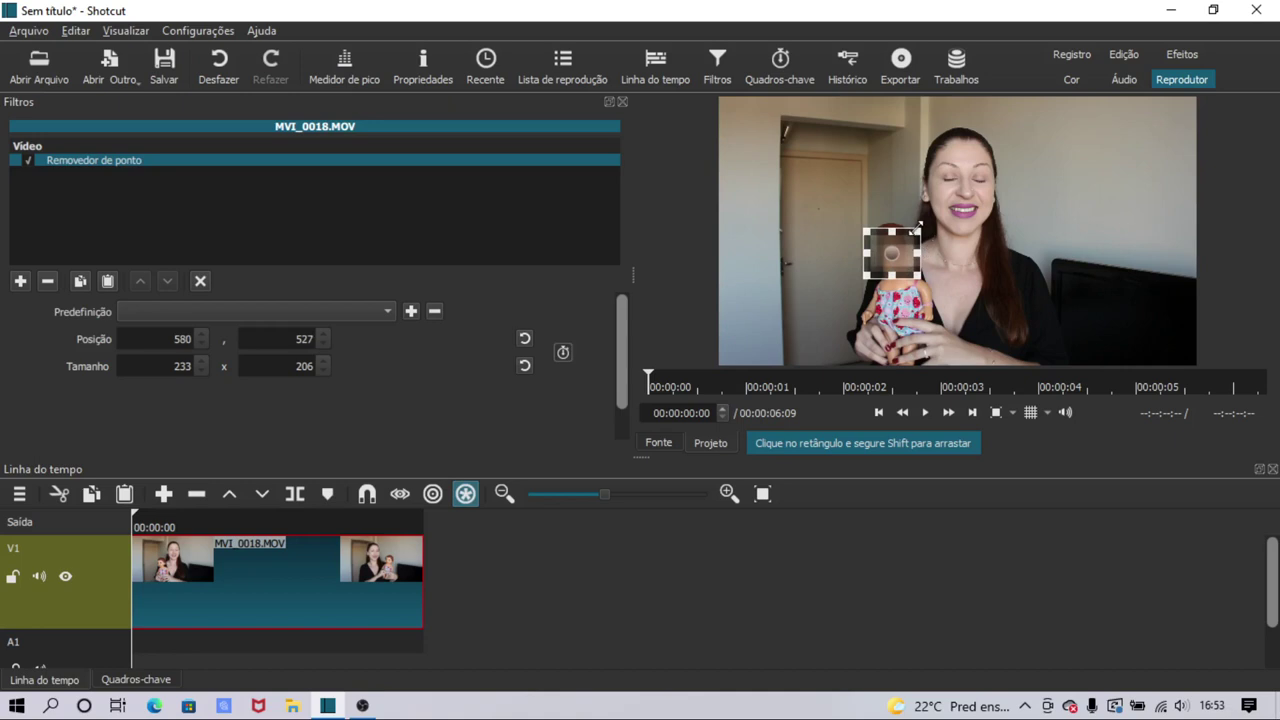
{"action": "left_click_drag", "start_coordinate": [917, 228], "coordinate": [1048, 132]}
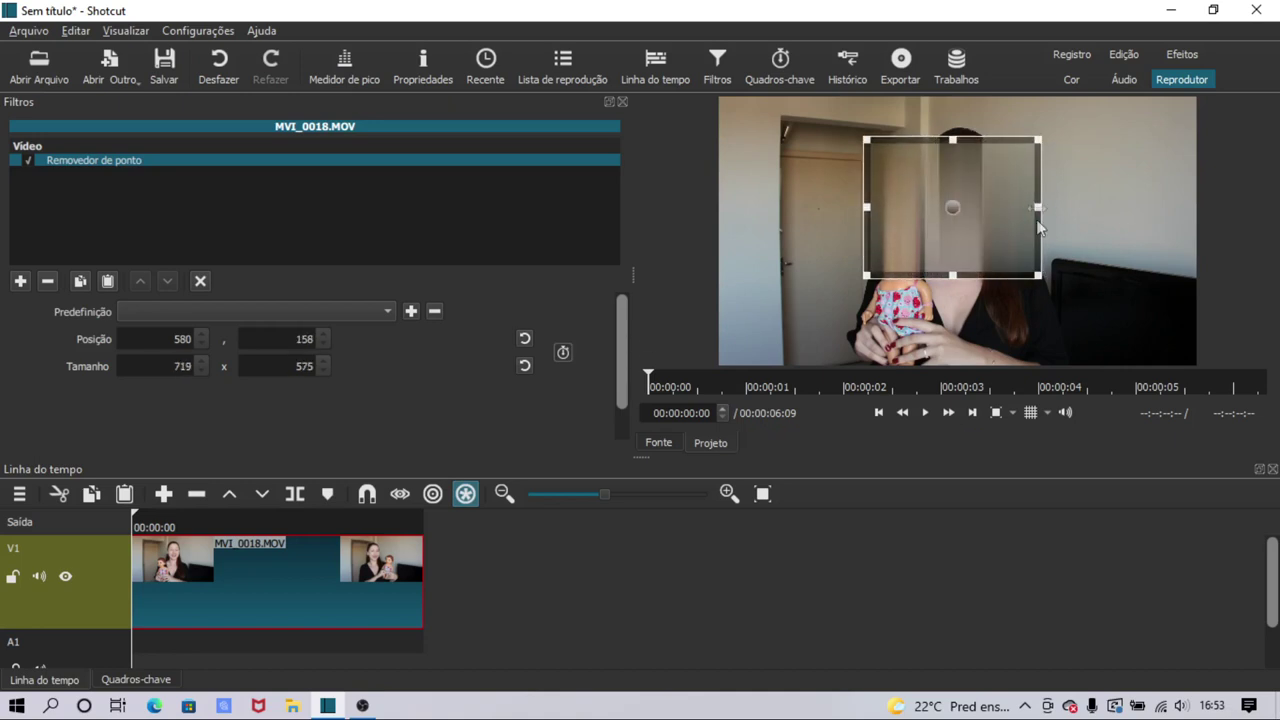
{"action": "left_click_drag", "start_coordinate": [1034, 144], "coordinate": [909, 248]}
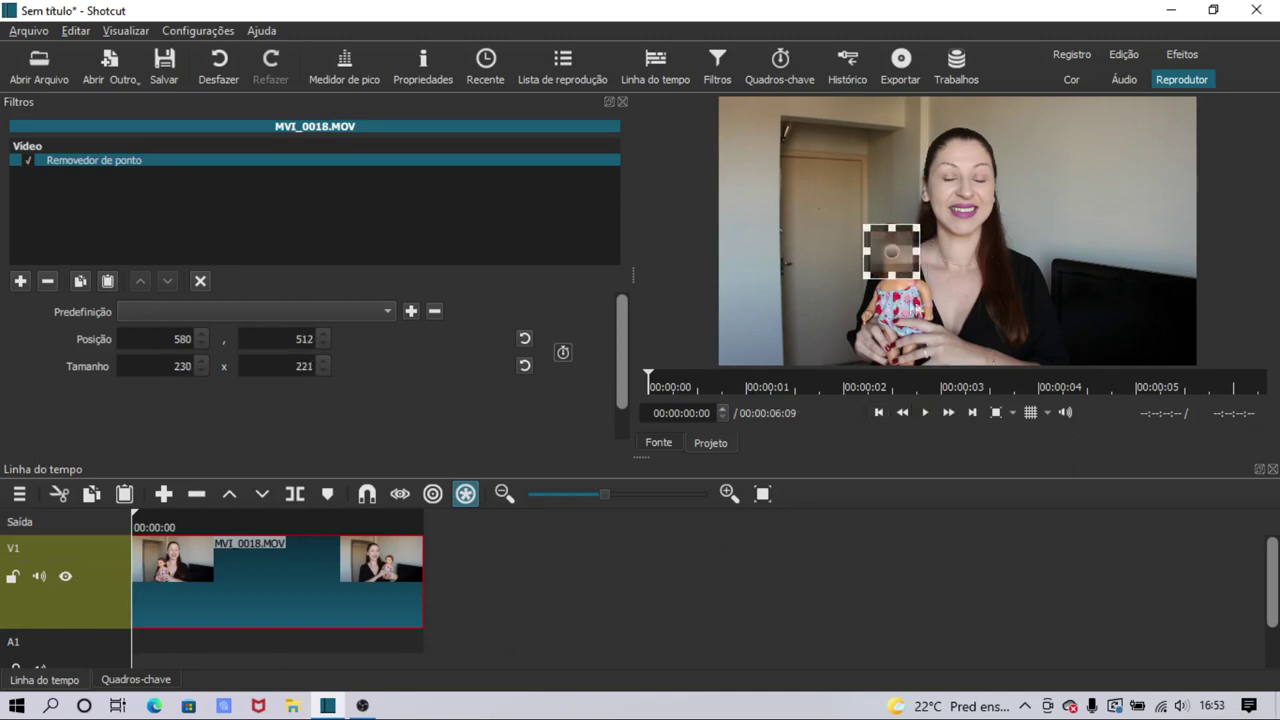
- Check the spot remover effect without its rectangle handles, and play the clip to compare the blur with the doll's movement
{"action": "left_click", "coordinate": [84, 611]}
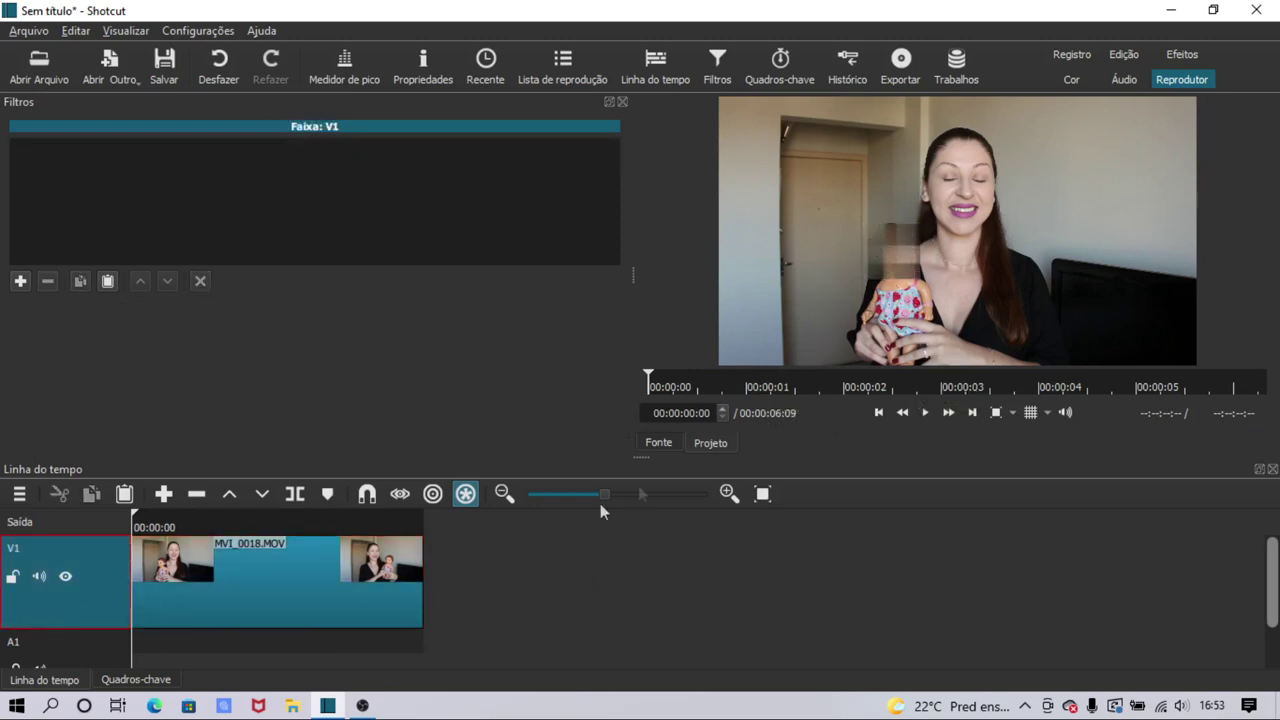
{"action": "left_click", "coordinate": [248, 583]}
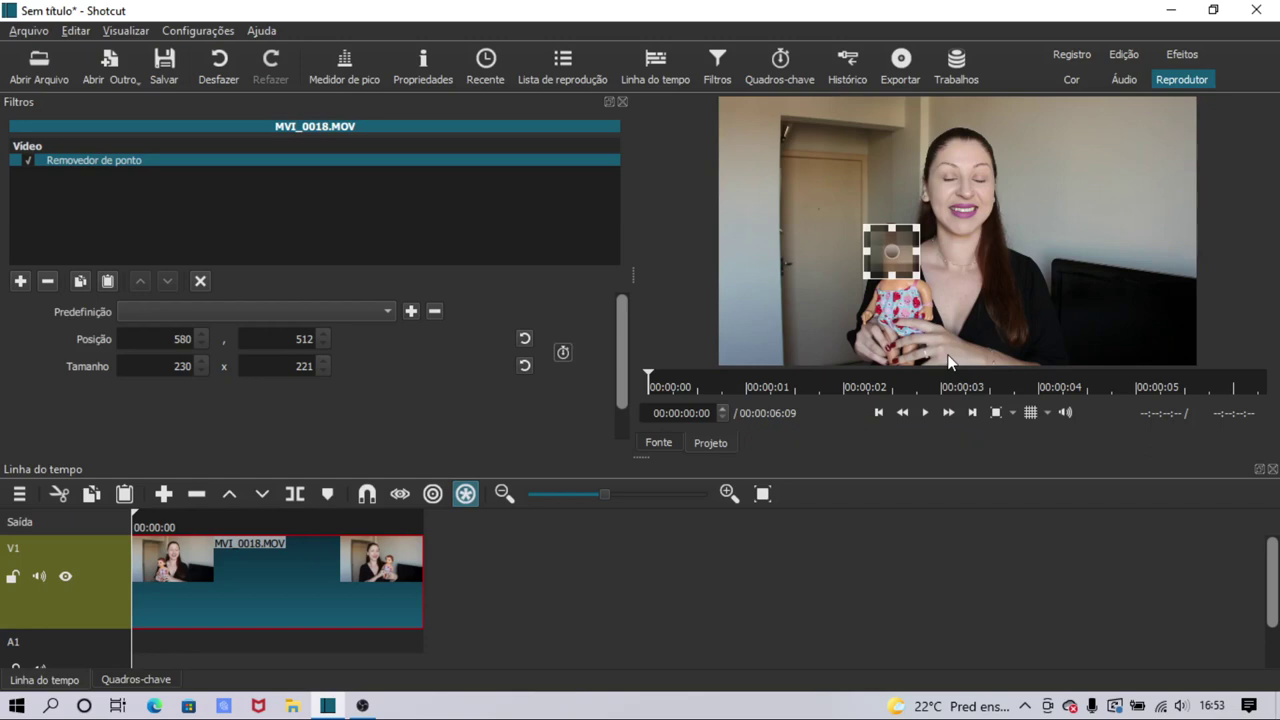
{"action": "left_click", "coordinate": [926, 413]}
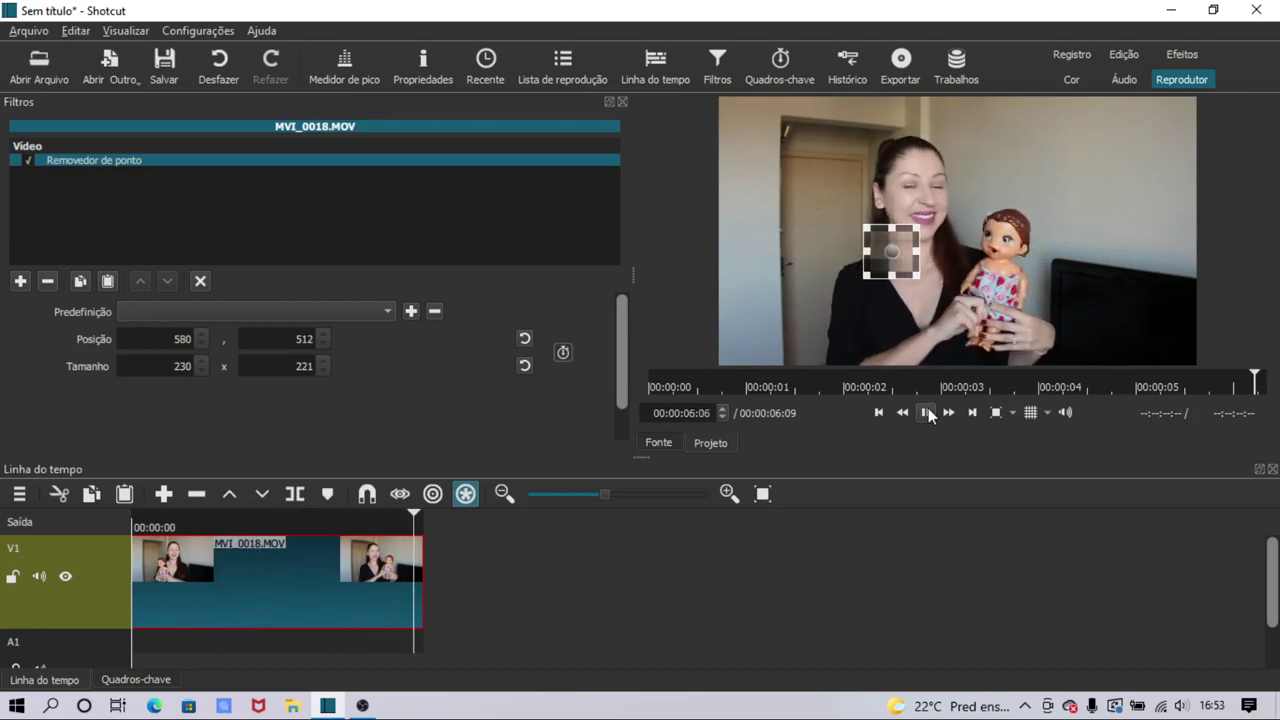
{"action": "left_click", "coordinate": [928, 410]}
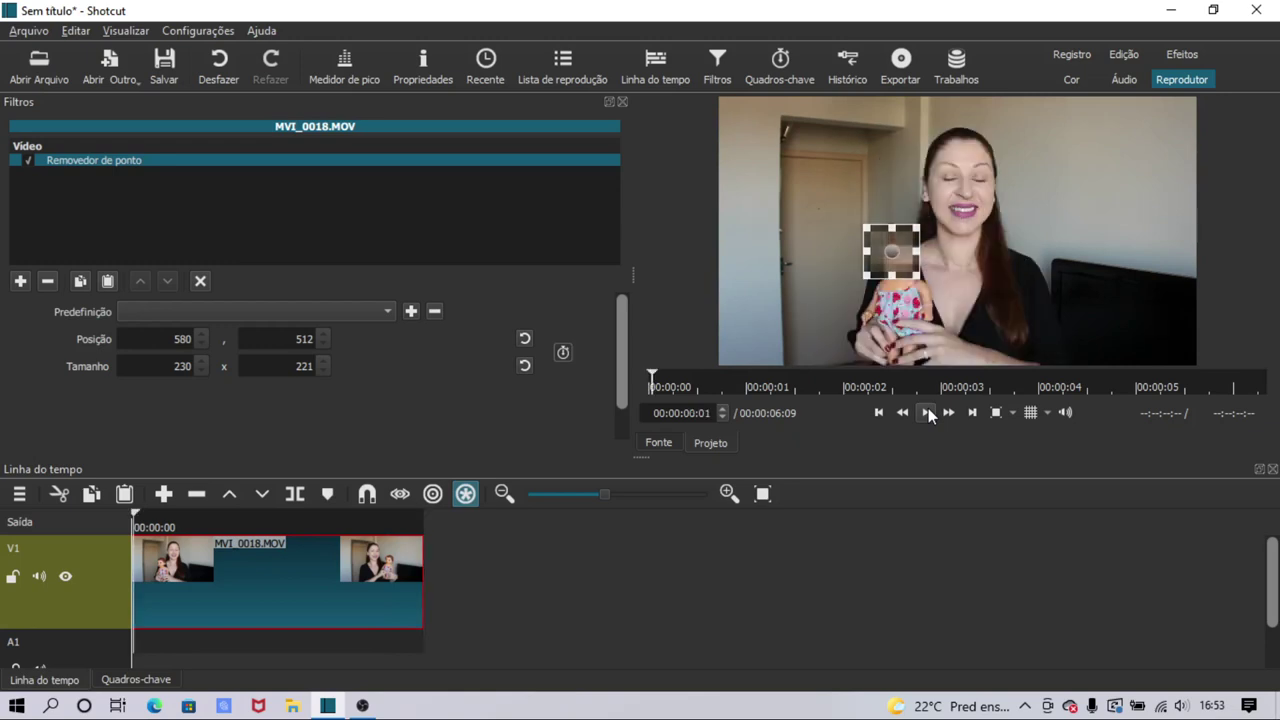
- Show the keyframes of the spot remover filter and enable position and size keyframing at 00:00:00:00
{"action": "key", "text": "Home"}
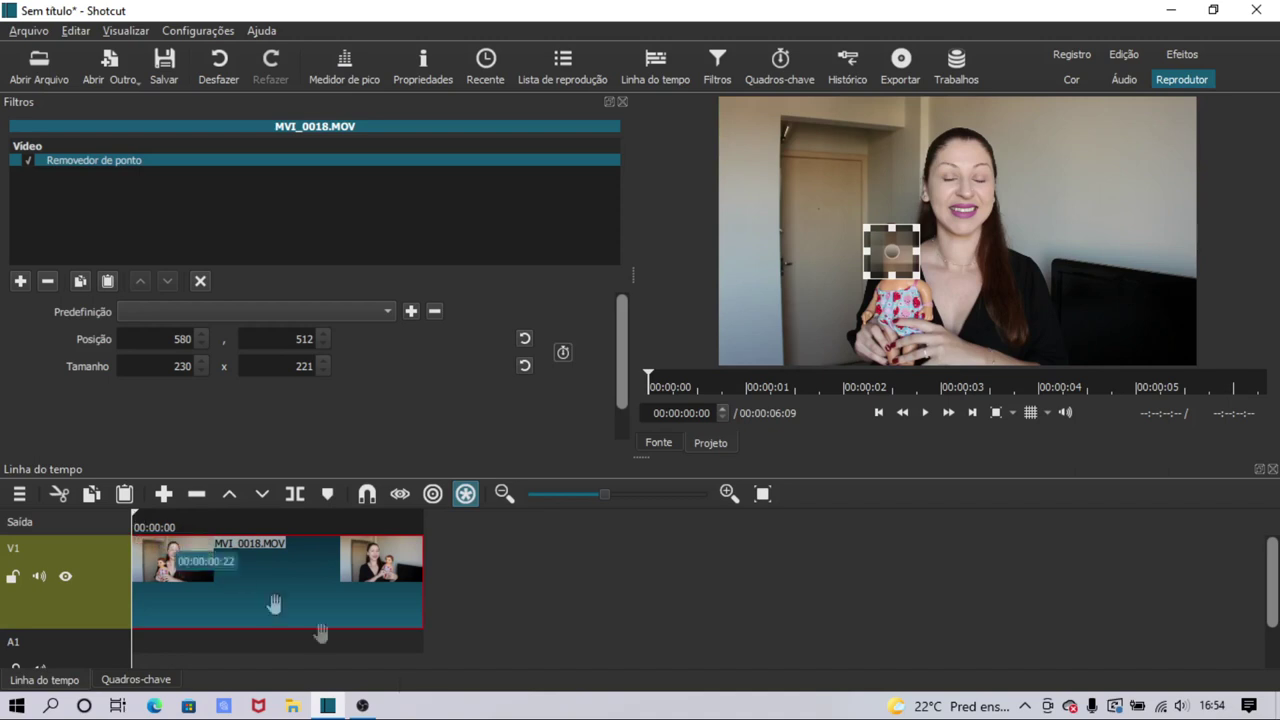
{"action": "left_click", "coordinate": [779, 66]}
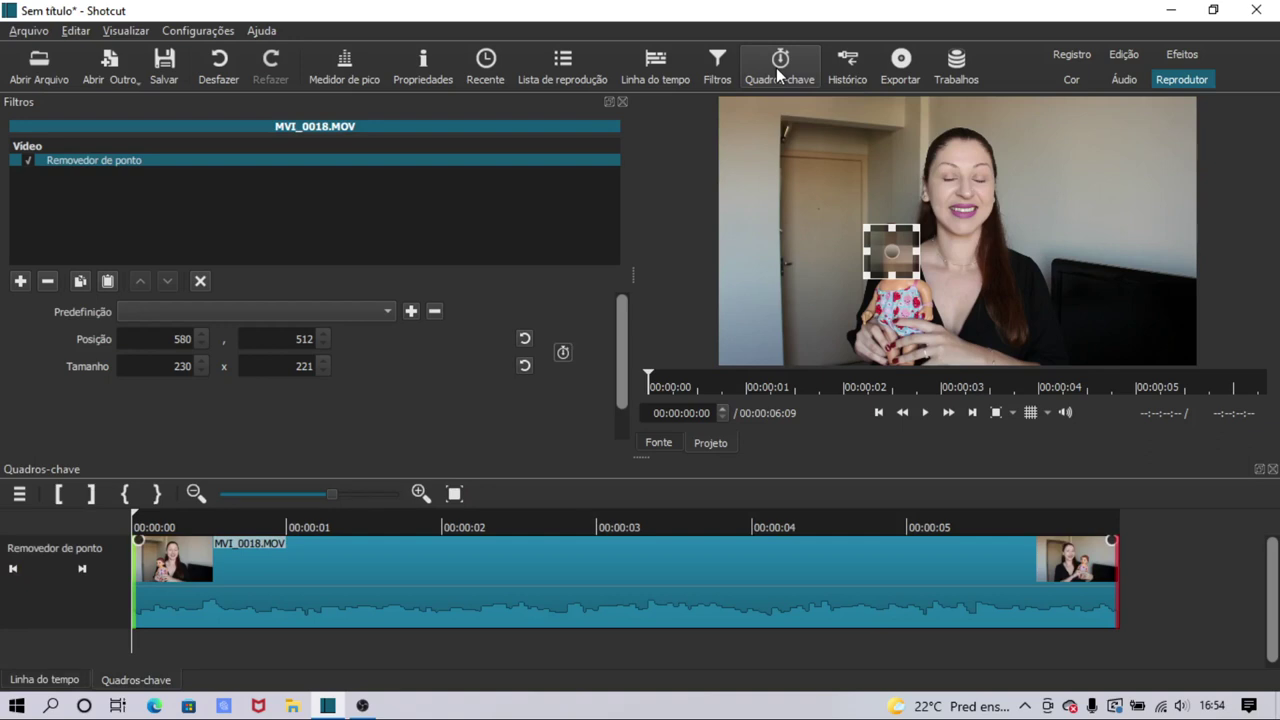
{"action": "left_click", "coordinate": [563, 353]}
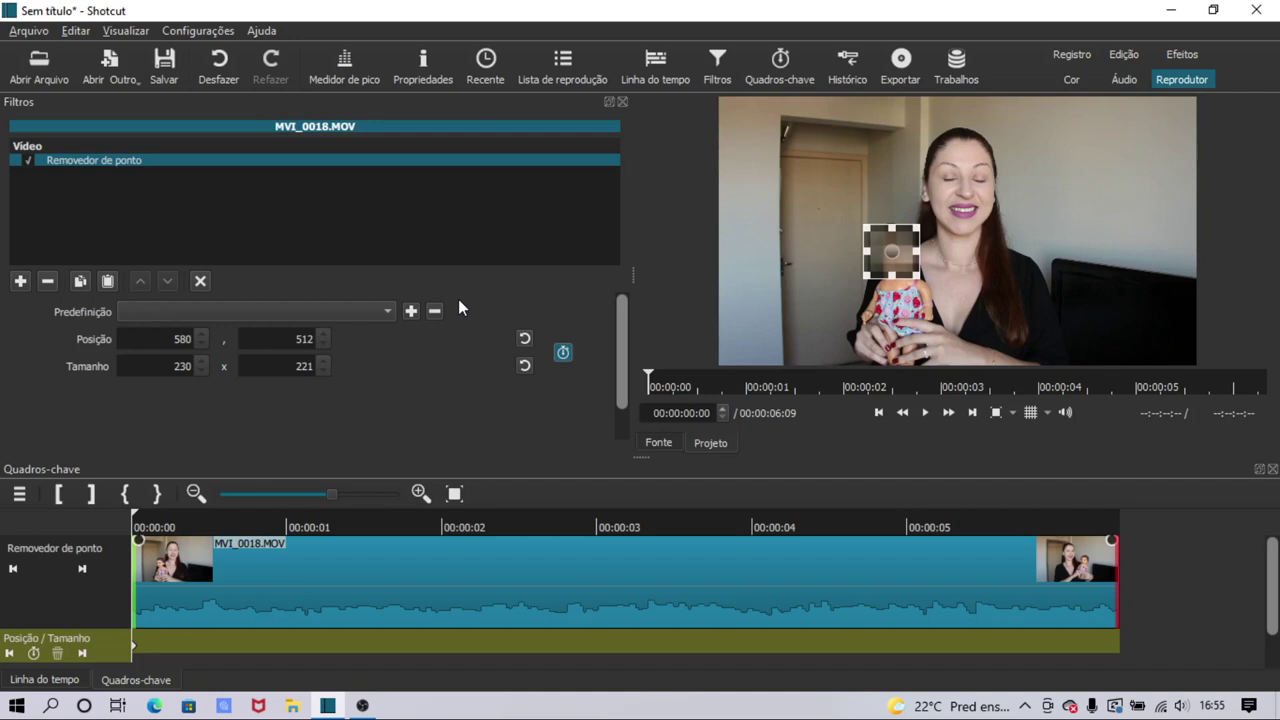
- Advance to 00:00:00:07 and move the spot remover rectangle onto the doll's face at about 569, 531, adding a keyframe
{"action": "key", "text": "Right"}
{"action": "key", "text": "Right"}
{"action": "key", "text": "Right"}
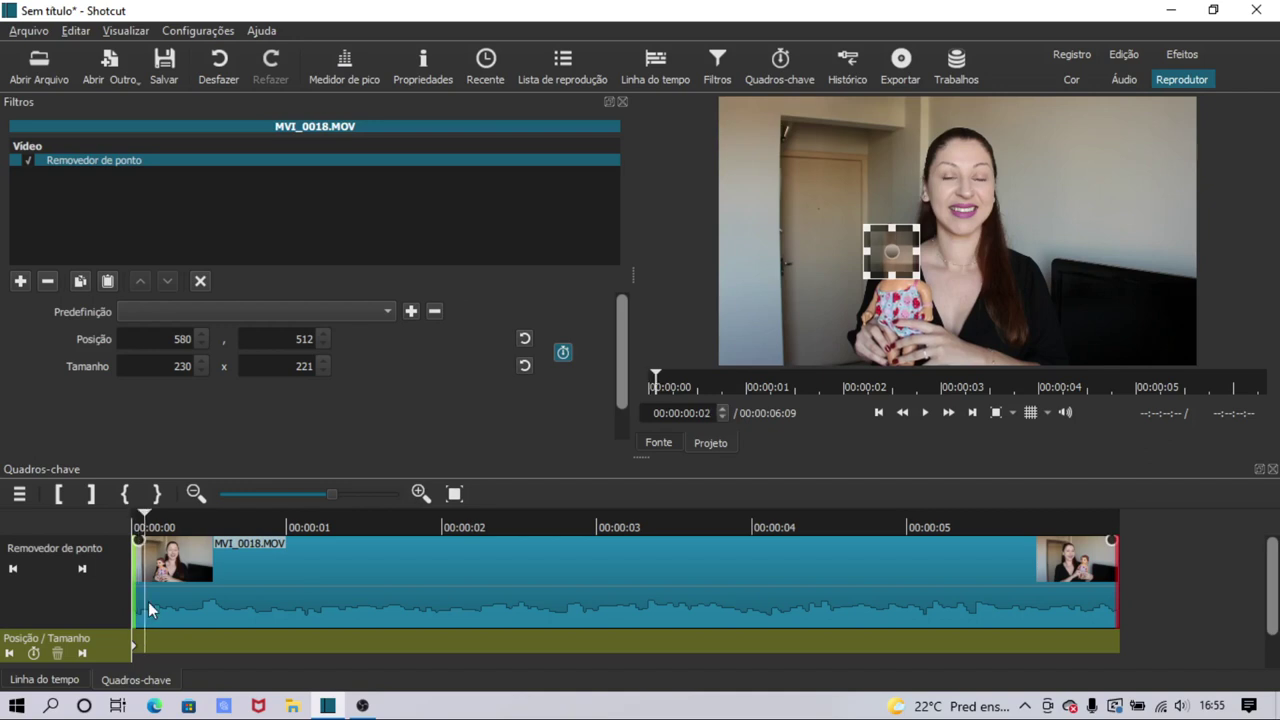
{"action": "key", "text": "Right"}
{"action": "key", "text": "Right"}
{"action": "key", "text": "Right"}
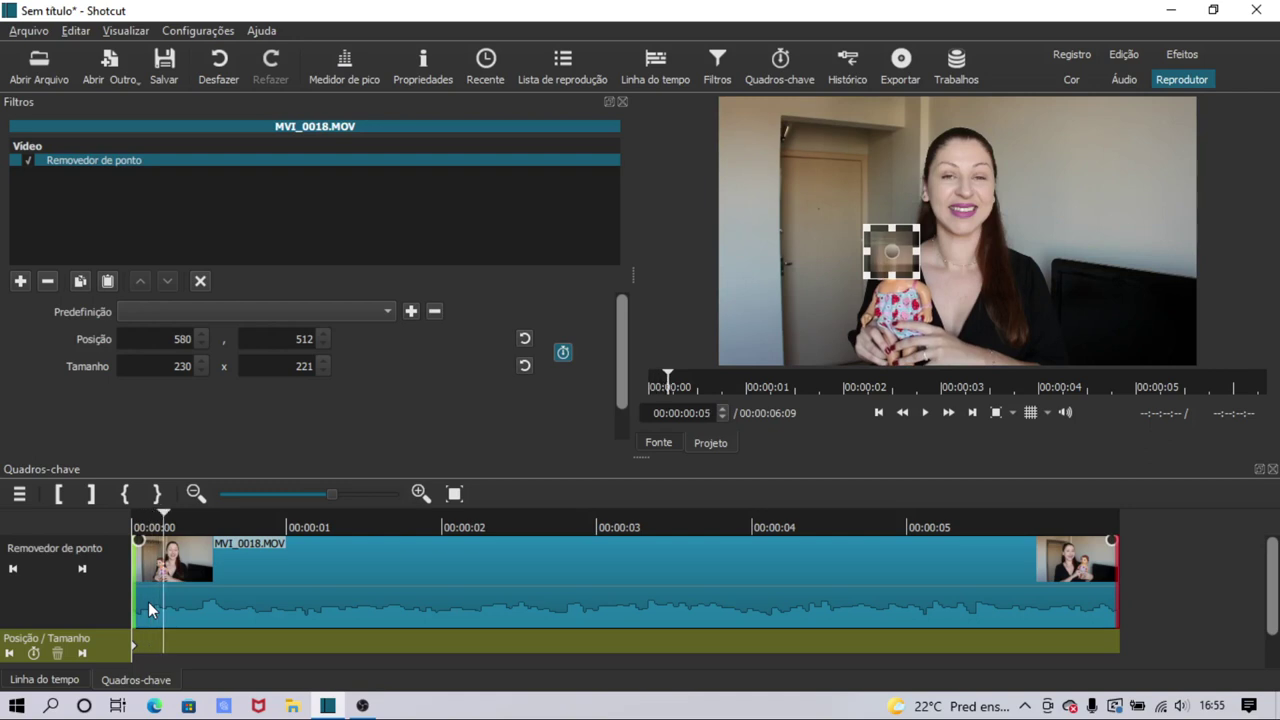
{"action": "key", "text": "Right"}
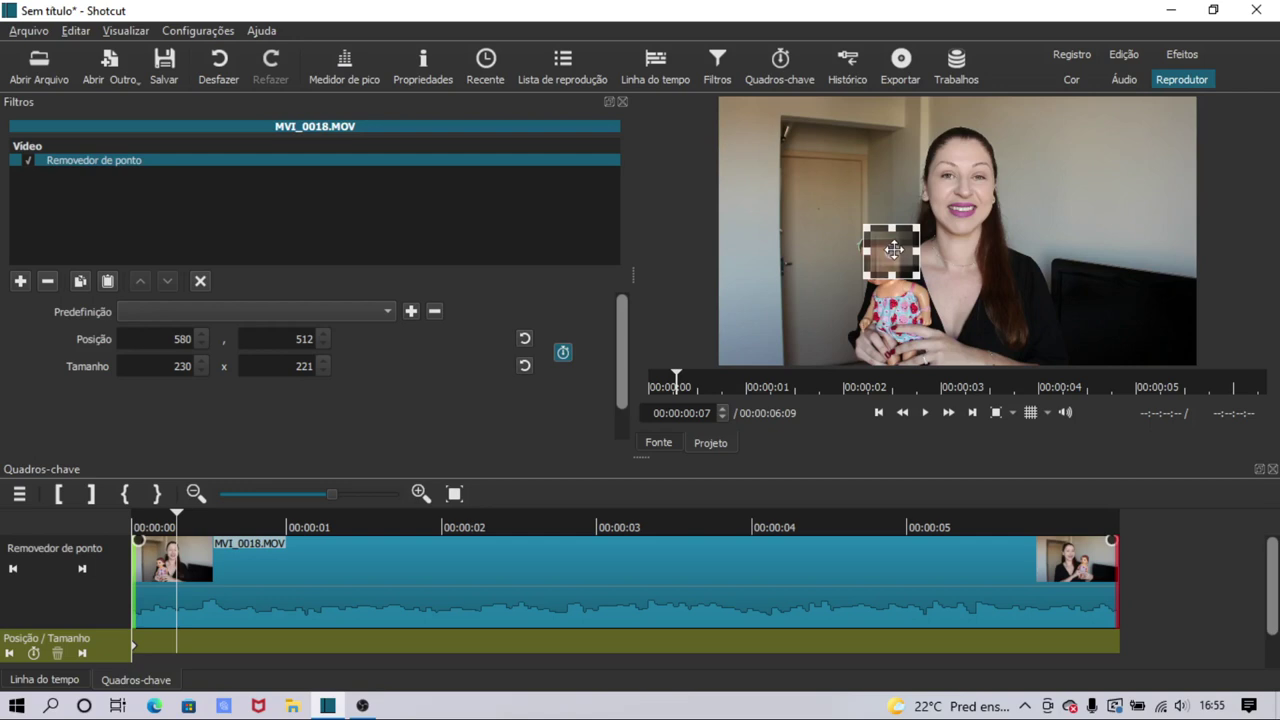
{"action": "left_click_drag", "start_coordinate": [893, 249], "coordinate": [885, 263]}
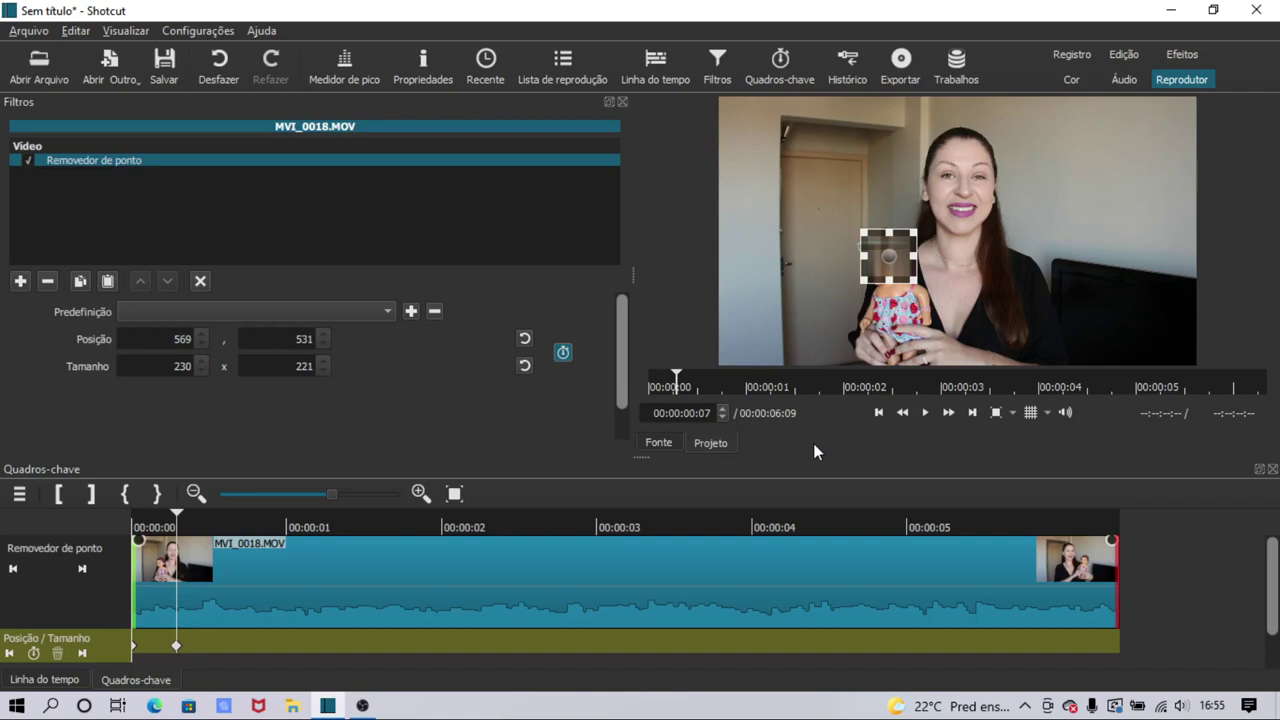
- Advance to 00:00:01:23 and move the spot remover rectangle onto the doll's face at about 636, 527, adding a keyframe
{"action": "key", "text": "Right"}
{"action": "key", "text": "Right"}
{"action": "key", "text": "Right"}
{"action": "key", "text": "Right"}
{"action": "key", "text": "Right"}
{"action": "key", "text": "Right"}
{"action": "key", "text": "Right"}
{"action": "key", "text": "Right"}
{"action": "key", "text": "Right"}
{"action": "key", "text": "Right"}
{"action": "key", "text": "Right"}
{"action": "key", "text": "Right"}
{"action": "key", "text": "Right"}
{"action": "key", "text": "Right"}
{"action": "key", "text": "Right"}
{"action": "key", "text": "Right"}
{"action": "key", "text": "Right"}
{"action": "key", "text": "Right"}
{"action": "key", "text": "Right"}
{"action": "key", "text": "Right"}
{"action": "key", "text": "Right"}
{"action": "key", "text": "Right"}
{"action": "key", "text": "Right"}
{"action": "key", "text": "Right"}
{"action": "key", "text": "Right"}
{"action": "key", "text": "Right"}
{"action": "key", "text": "Right"}
{"action": "key", "text": "Right"}
{"action": "key", "text": "Right"}
{"action": "key", "text": "Right"}
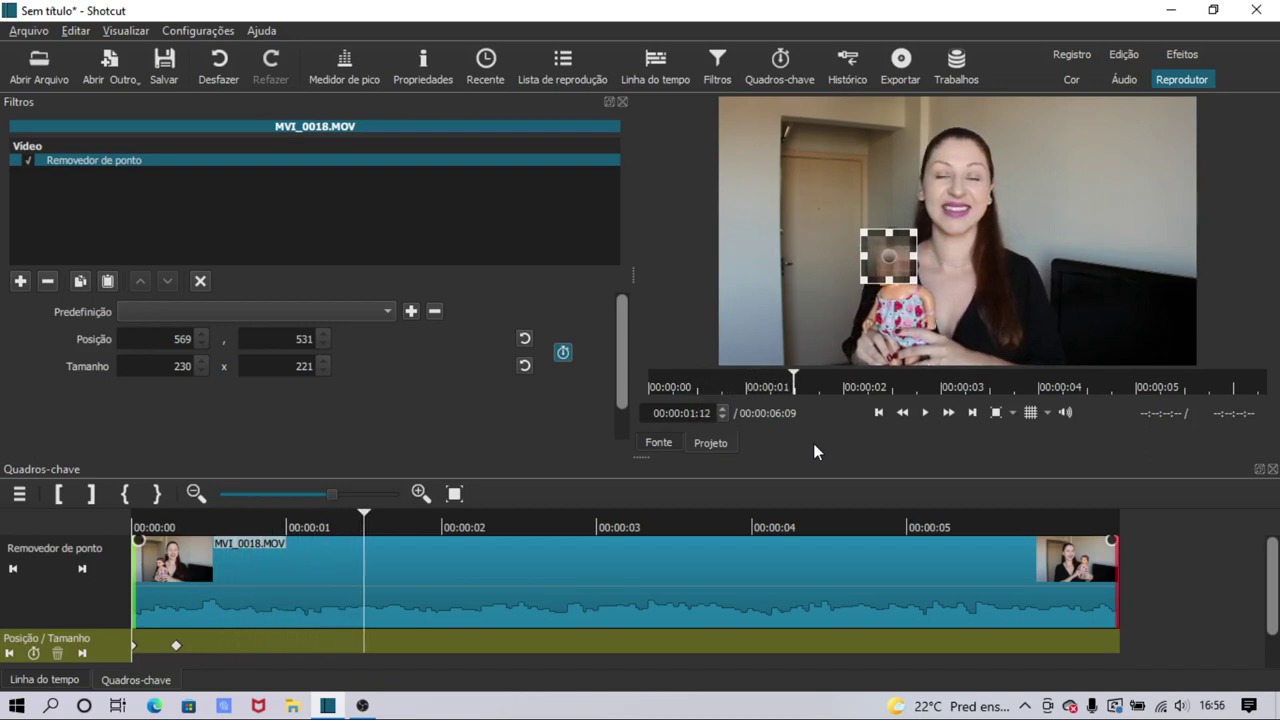
{"action": "key", "text": "Right"}
{"action": "key", "text": "Right"}
{"action": "key", "text": "Right"}
{"action": "key", "text": "Right"}
{"action": "key", "text": "Right"}
{"action": "key", "text": "Right"}
{"action": "key", "text": "Right"}
{"action": "key", "text": "Right"}
{"action": "key", "text": "Right"}
{"action": "key", "text": "Right"}
{"action": "key", "text": "Right"}
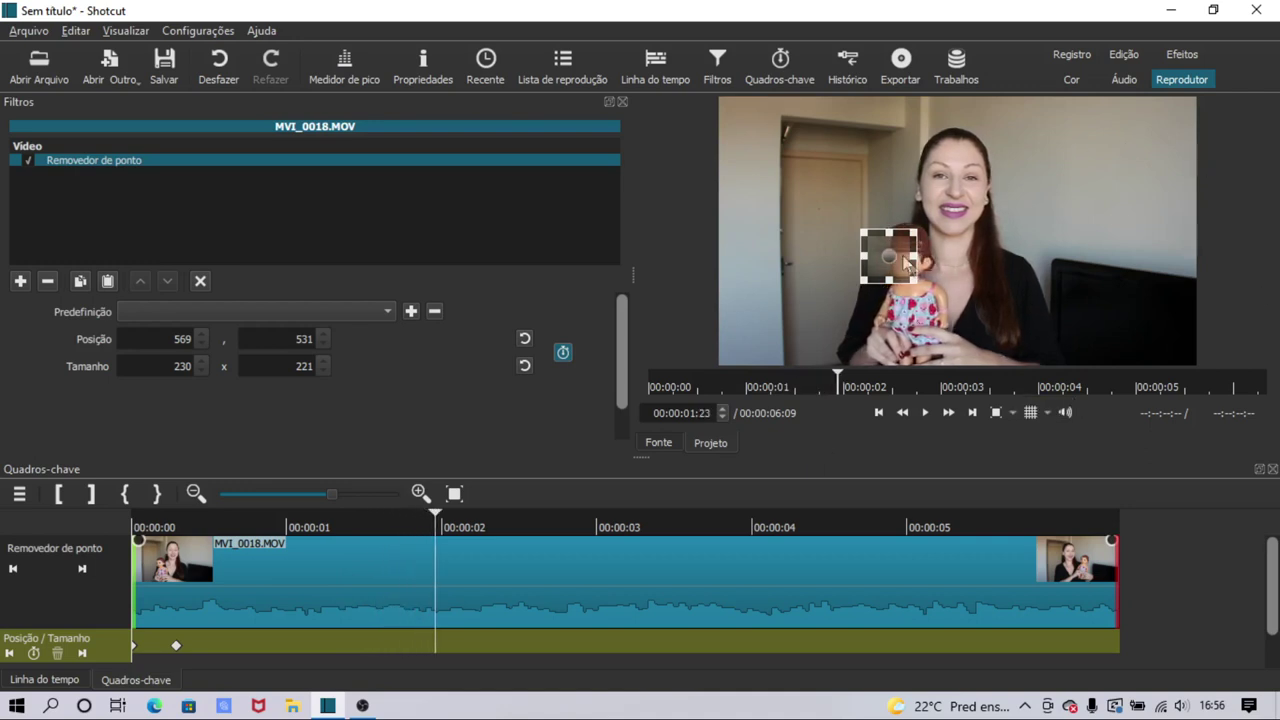
{"action": "left_click_drag", "start_coordinate": [892, 255], "coordinate": [924, 262]}
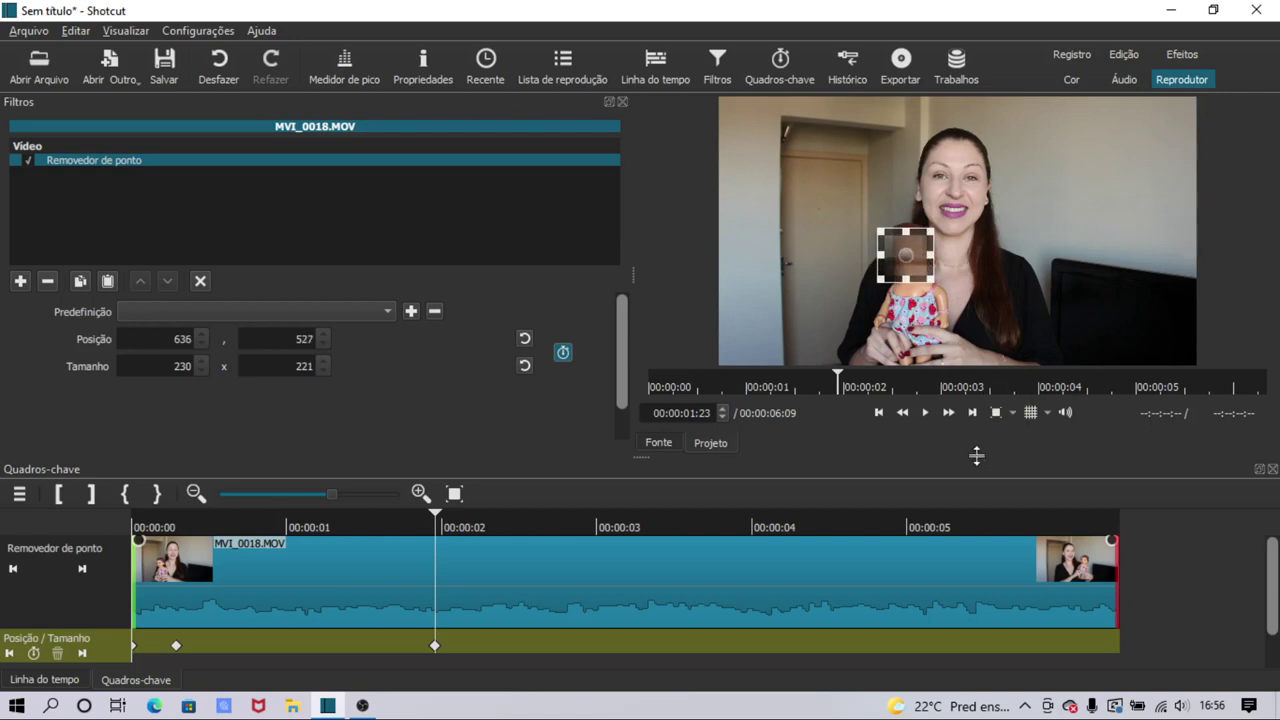
- Advance to 00:00:02:05 and reposition the spot remover rectangle over the doll's face at about 689, 516
{"action": "key", "text": "space"}
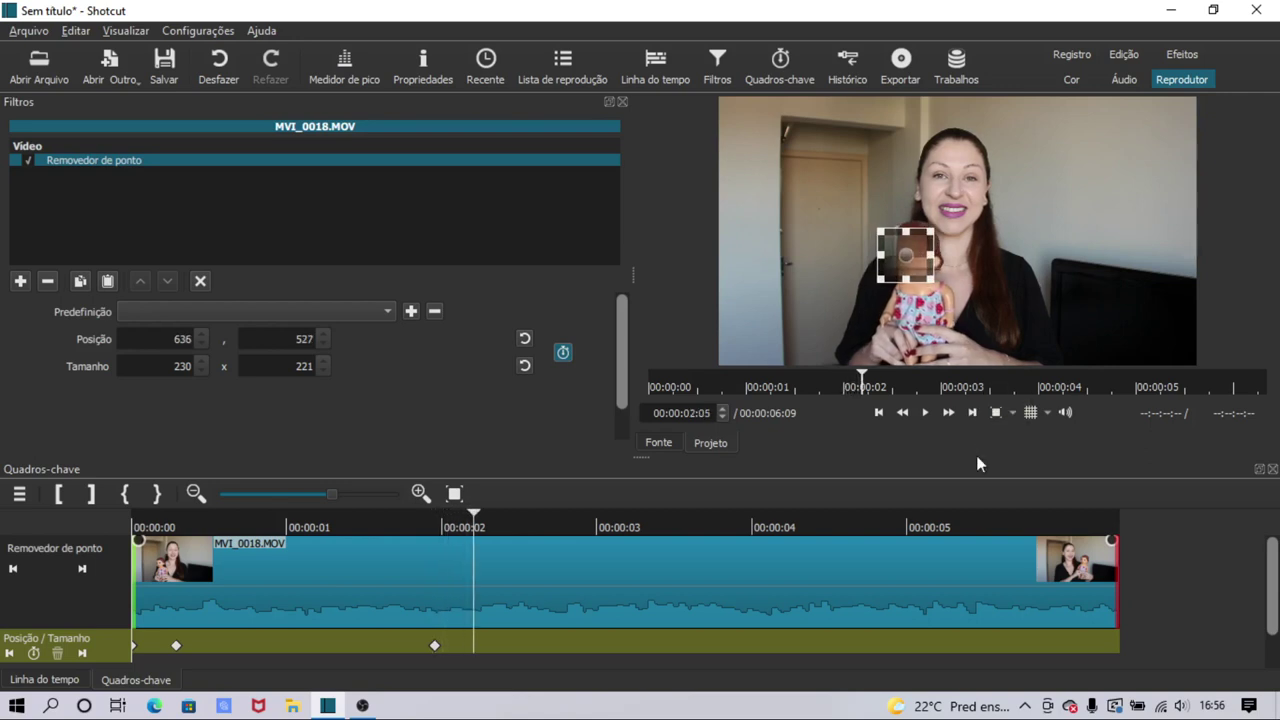
{"action": "left_click", "coordinate": [903, 256]}
{"action": "left_click_drag", "start_coordinate": [912, 255], "coordinate": [925, 252]}
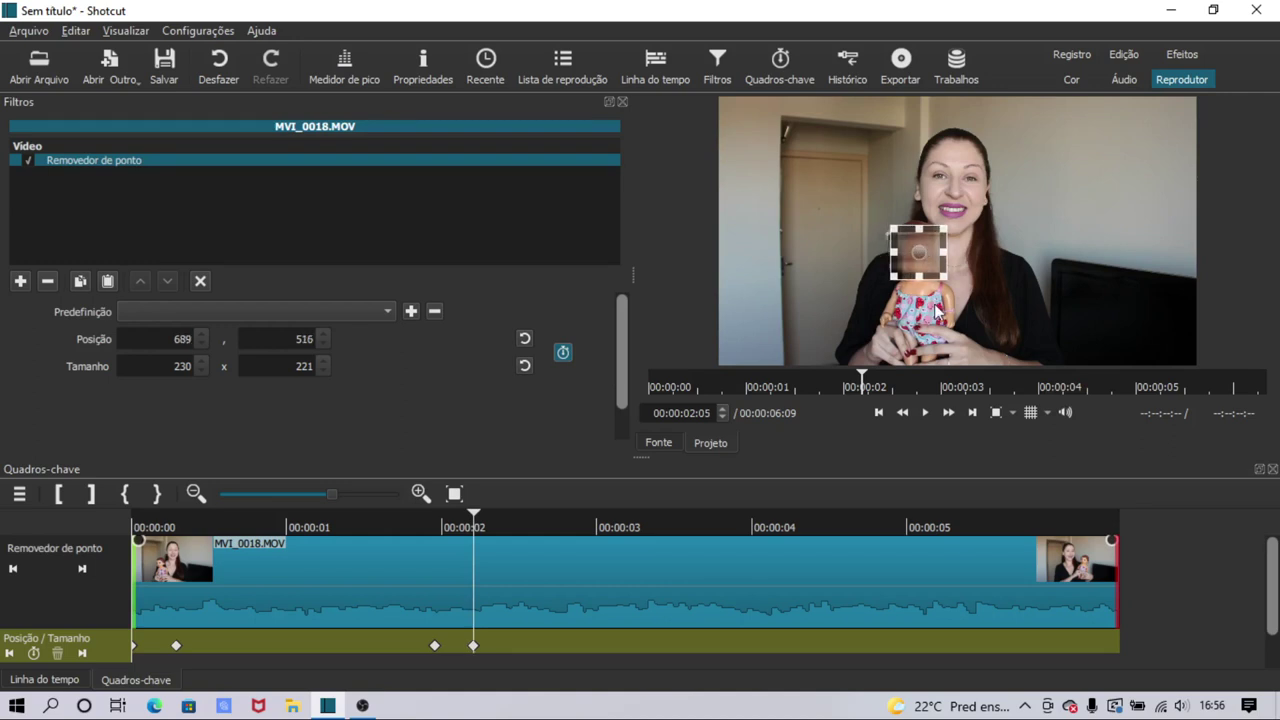
- Advance to 00:00:02:15 and keyframe the spot remover rectangle over the doll's face at about 712, 516
{"action": "key", "text": "Right"}
{"action": "key", "text": "Right"}
{"action": "key", "text": "Right"}
{"action": "key", "text": "Right"}
{"action": "key", "text": "Right"}
{"action": "key", "text": "Right"}
{"action": "key", "text": "Right"}
{"action": "key", "text": "Right"}
{"action": "key", "text": "Right"}
{"action": "key", "text": "Right"}
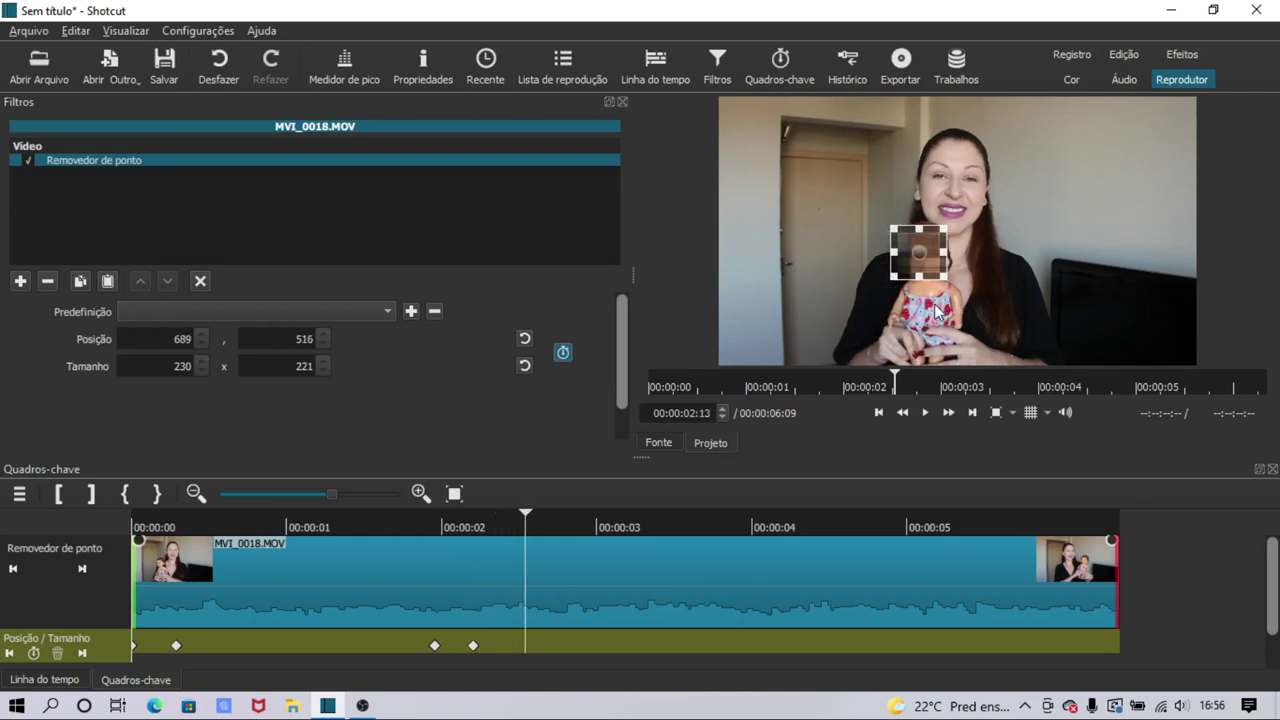
{"action": "mouse_move", "coordinate": [914, 252]}
{"action": "left_mouse_down"}
{"action": "mouse_move", "coordinate": [942, 255]}
{"action": "mouse_move", "coordinate": [928, 257]}
{"action": "left_mouse_up"}
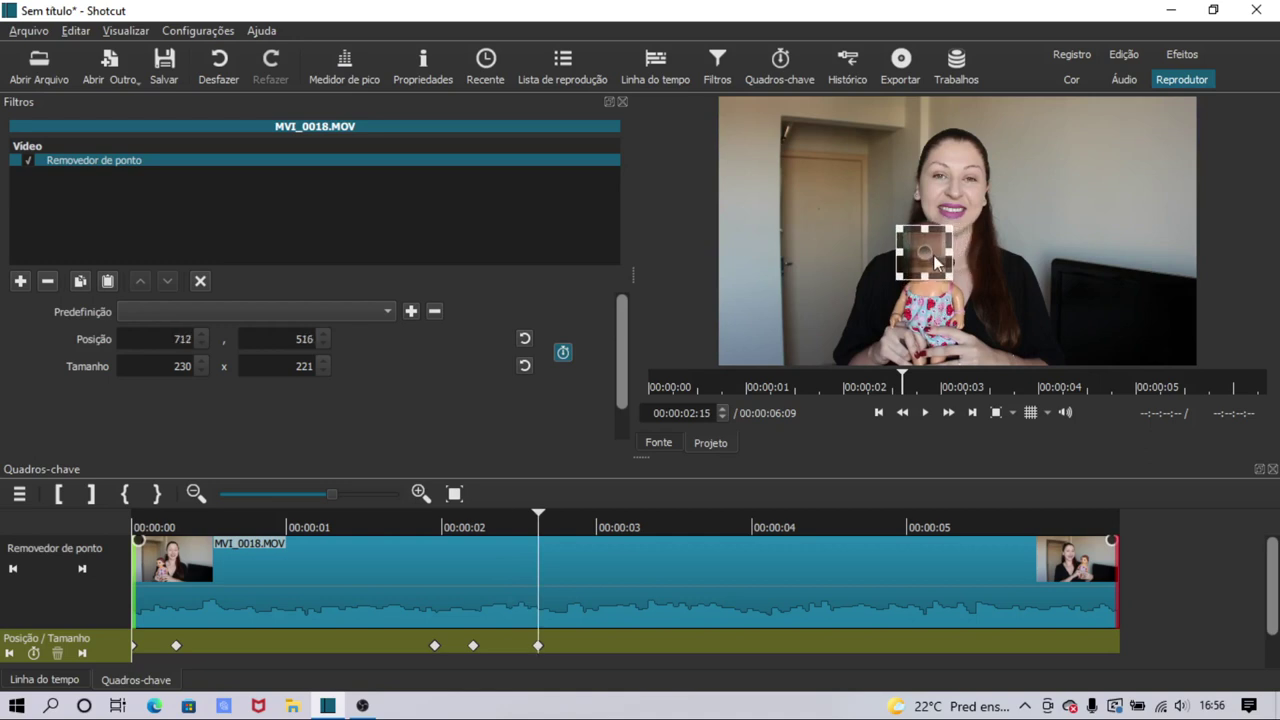
- Advance to just before 00:00:03 and shift the spot remover rectangle to follow the doll's face, adding a keyframe
{"action": "key", "text": "Right"}
{"action": "key", "text": "Right"}
{"action": "key", "text": "Right"}
{"action": "key", "text": "Right"}
{"action": "key", "text": "Right"}
{"action": "key", "text": "Right"}
{"action": "key", "text": "Right"}
{"action": "key", "text": "Right"}
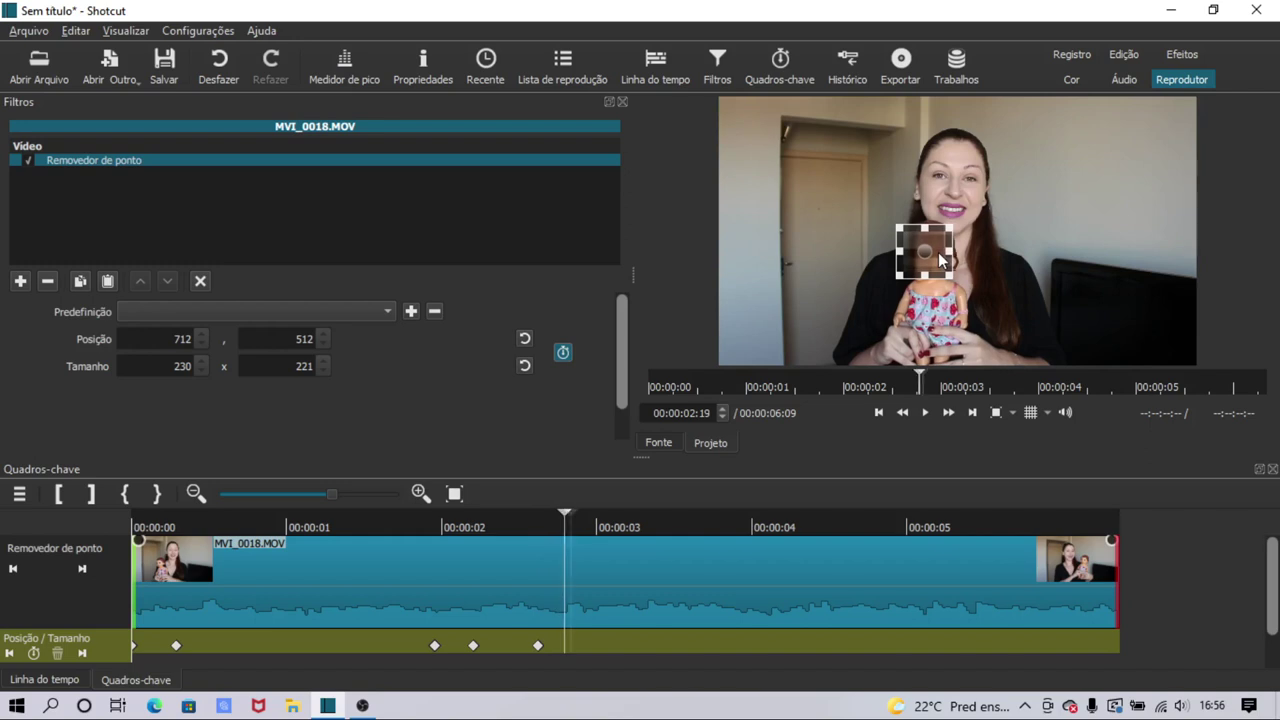
{"action": "left_click_drag", "start_coordinate": [939, 258], "coordinate": [951, 259]}
- Advance to shortly after 00:00:03 and keyframe the spot remover rectangle over the doll's face at about 791, 501
{"action": "key", "text": "Right"}
{"action": "key", "text": "Right"}
{"action": "key", "text": "Right"}
{"action": "key", "text": "Right"}
{"action": "key", "text": "Right"}
{"action": "key", "text": "Right"}
{"action": "key", "text": "Right"}
{"action": "key", "text": "Right"}
{"action": "left_click_drag", "start_coordinate": [946, 251], "coordinate": [958, 251]}
- Advance to about midway between 00:00:03 and 00:00:04 and keyframe the spot remover rectangle over the doll's face at about 840, 508
{"action": "key", "text": "Right"}
{"action": "key", "text": "Right"}
{"action": "key", "text": "Right"}
{"action": "key", "text": "Right"}
{"action": "key", "text": "Right"}
{"action": "key", "text": "Right"}
{"action": "key", "text": "Right"}
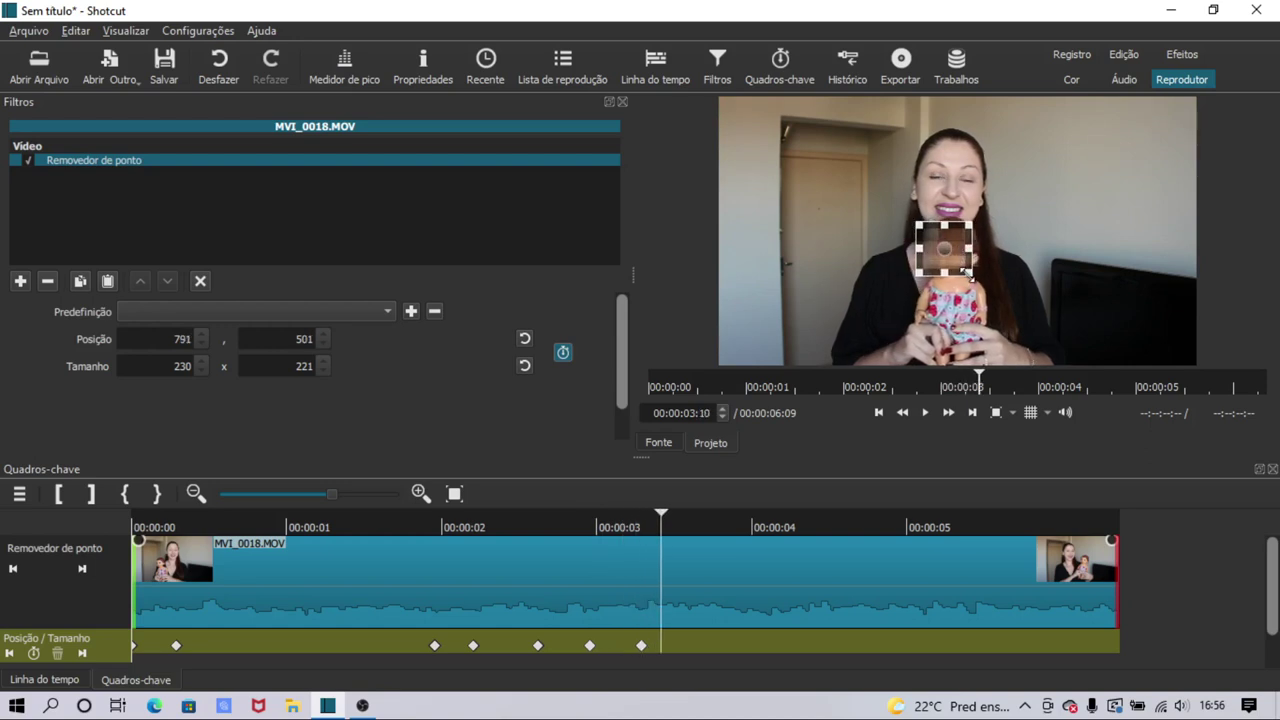
{"action": "left_click_drag", "start_coordinate": [958, 270], "coordinate": [977, 257]}
- Advance to 00:00:04:00 and move the spot remover rectangle onto the doll's face at about 919, 508, adding a keyframe
{"action": "key", "text": "Right"}
{"action": "key", "text": "Right"}
{"action": "key", "text": "Right"}
{"action": "key", "text": "Right"}
{"action": "key", "text": "Right"}
{"action": "key", "text": "Right"}
{"action": "key", "text": "Right"}
{"action": "key", "text": "Right"}
{"action": "key", "text": "Right"}
{"action": "key", "text": "Right"}
{"action": "key", "text": "Right"}
{"action": "key", "text": "Right"}
{"action": "key", "text": "Right"}
{"action": "key", "text": "Right"}
{"action": "key", "text": "Right"}
{"action": "key", "text": "Right"}
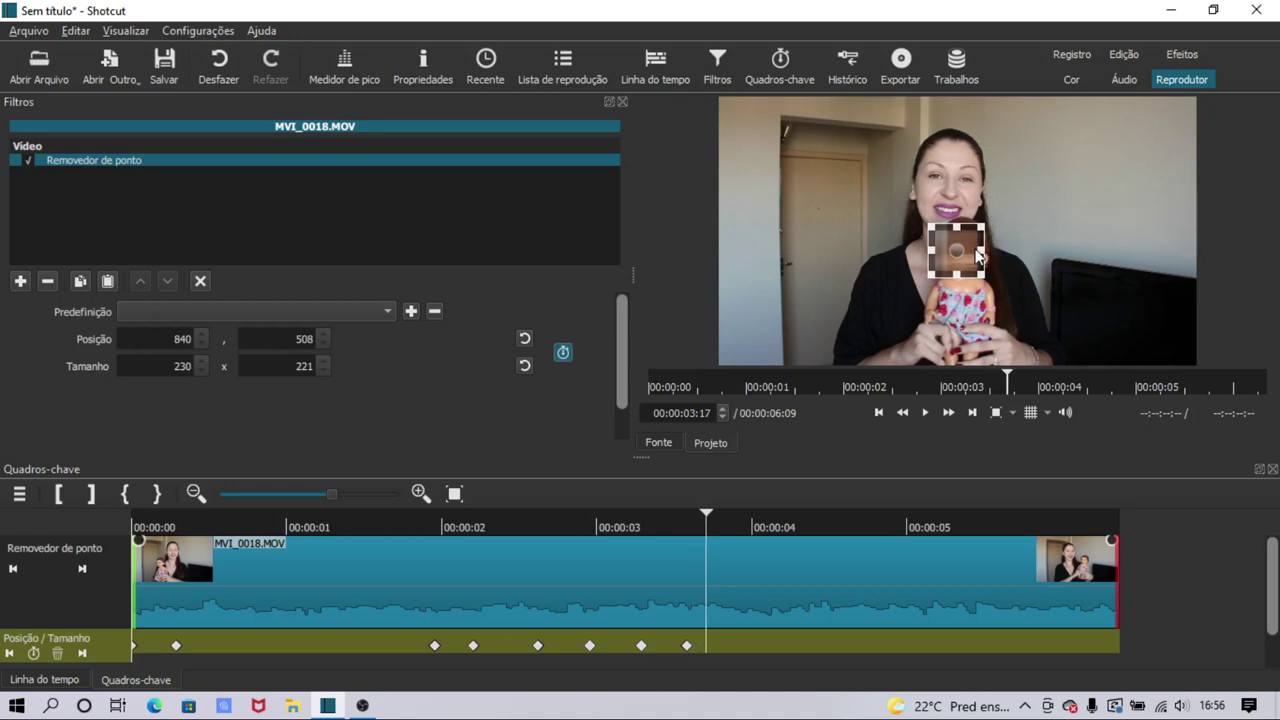
{"action": "left_click_drag", "start_coordinate": [968, 256], "coordinate": [989, 257]}
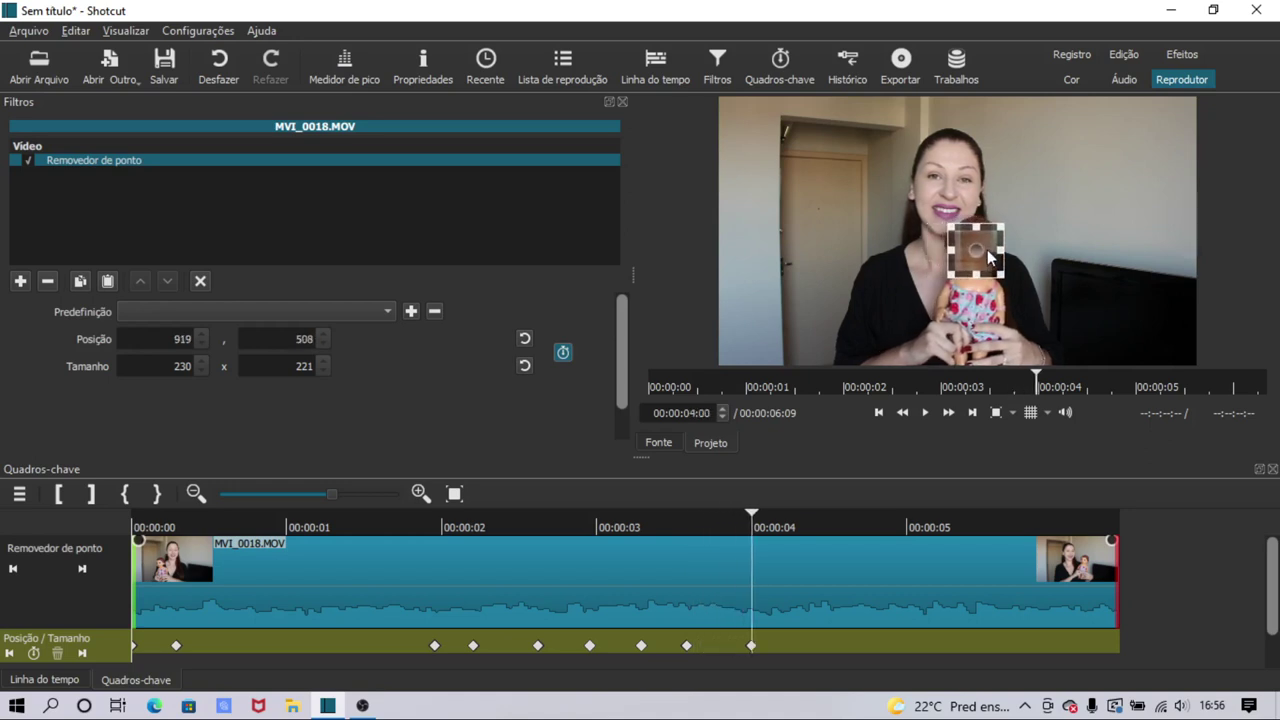
- Advance to 00:00:04:06 and move the spot remover rectangle back over the doll's face, adding a keyframe
{"action": "key", "text": "Right"}
{"action": "key", "text": "Right"}
{"action": "key", "text": "Right"}
{"action": "key", "text": "Right"}
{"action": "key", "text": "Right"}
{"action": "key", "text": "Right"}
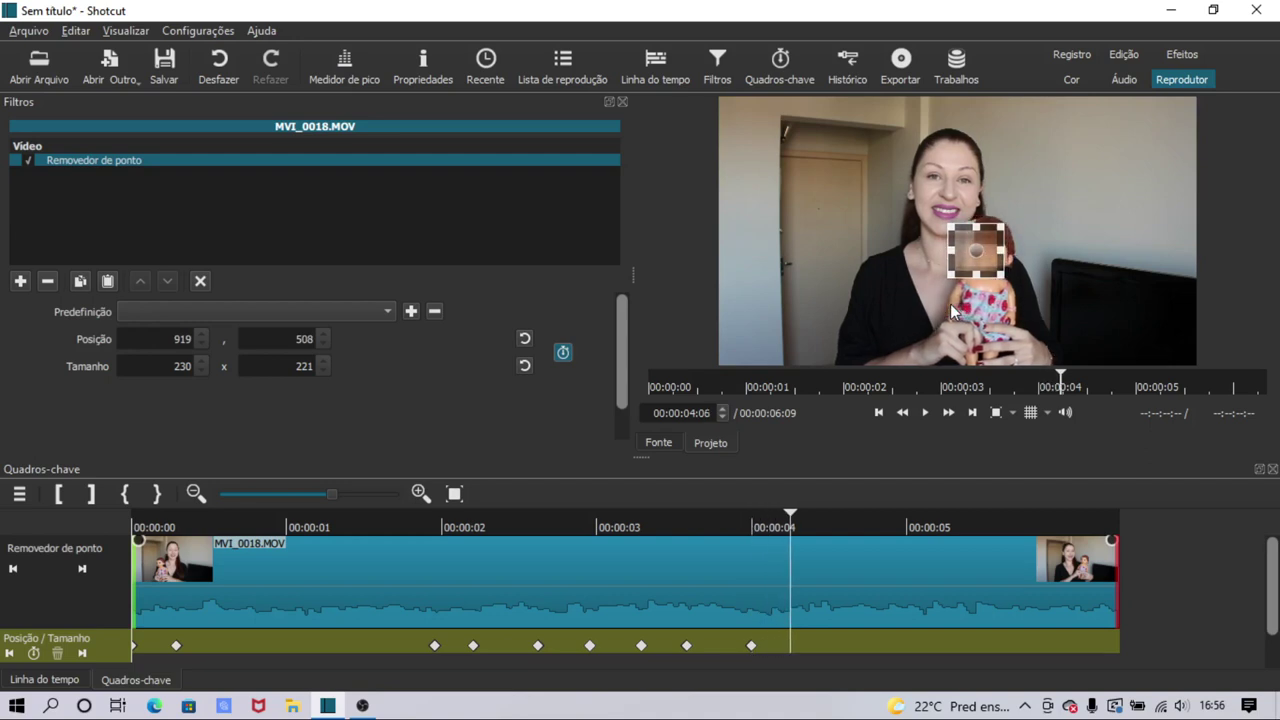
{"action": "left_click_drag", "start_coordinate": [992, 250], "coordinate": [1036, 240]}
- Keyframe the spot remover rectangle along the doll's movement up to about 00:00:05, ending at about 1122, 467, and advance to 00:00:05:04
{"action": "key", "text": "Right"}
{"action": "key", "text": "Right"}
{"action": "key", "text": "Right"}
{"action": "key", "text": "Right"}
{"action": "key", "text": "Right"}
{"action": "key", "text": "Right"}
{"action": "key", "text": "Right"}
{"action": "key", "text": "Right"}
{"action": "key", "text": "Right"}
{"action": "key", "text": "Right"}
{"action": "key", "text": "Right"}
{"action": "key", "text": "Right"}
{"action": "key", "text": "Right"}
{"action": "key", "text": "Right"}
{"action": "key", "text": "Right"}
{"action": "key", "text": "Right"}
{"action": "key", "text": "Right"}
{"action": "key", "text": "Right"}
{"action": "key", "text": "Right"}
{"action": "key", "text": "Right"}
{"action": "key", "text": "Right"}
{"action": "key", "text": "Right"}
{"action": "key", "text": "Right"}
{"action": "key", "text": "Right"}
{"action": "key", "text": "Right"}
{"action": "key", "text": "Right"}
{"action": "key", "text": "Right"}
{"action": "key", "text": "Right"}
{"action": "key", "text": "Right"}
{"action": "key", "text": "Right"}
{"action": "key", "text": "Right"}
{"action": "key", "text": "Right"}
{"action": "key", "text": "Right"}
{"action": "key", "text": "Right"}
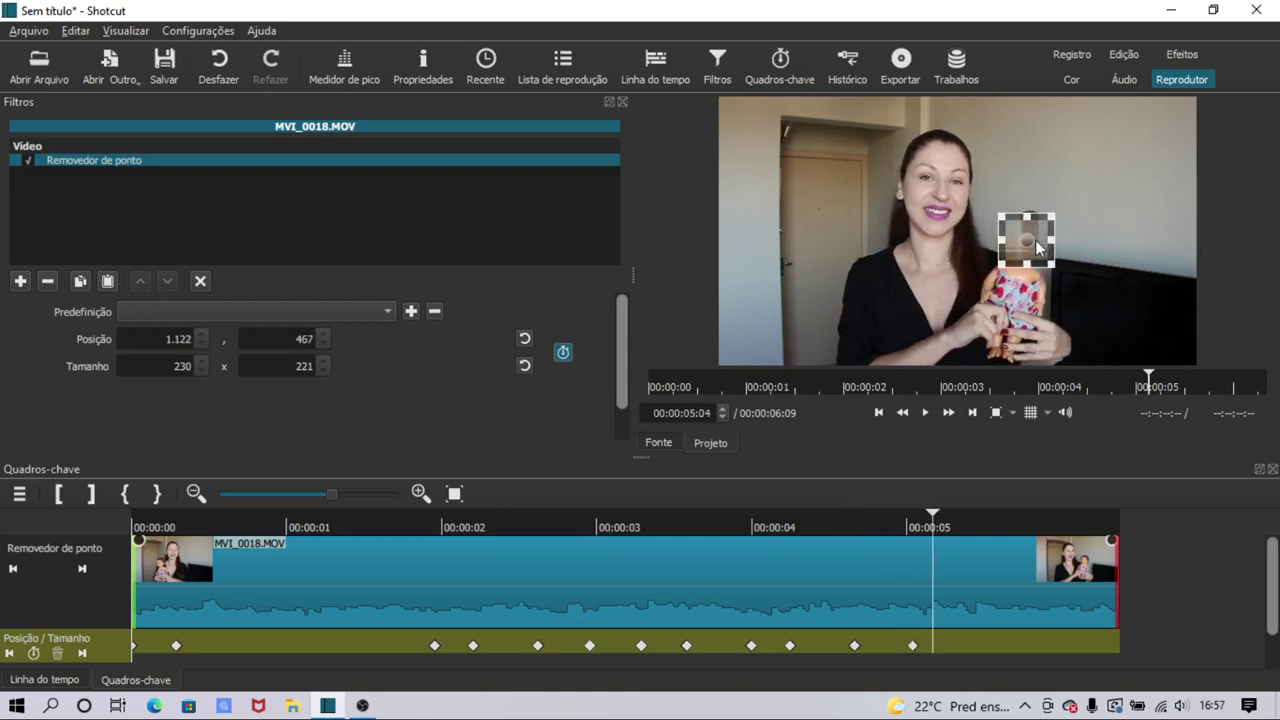
- Keyframe the spot remover rectangle over the doll's face through the last second, ending at about 1035, 456, and advance to the clip's end
{"action": "left_click_drag", "start_coordinate": [1014, 247], "coordinate": [1000, 241]}
{"action": "key", "text": "Right"}
{"action": "key", "text": "Right"}
{"action": "key", "text": "Right"}
{"action": "key", "text": "Right"}
{"action": "key", "text": "Right"}
{"action": "key", "text": "Right"}
{"action": "key", "text": "Right"}
{"action": "key", "text": "Right"}
{"action": "key", "text": "Right"}
{"action": "key", "text": "Right"}
{"action": "key", "text": "Right"}
{"action": "key", "text": "Right"}
{"action": "key", "text": "Right"}
{"action": "key", "text": "Right"}
{"action": "key", "text": "Right"}
{"action": "key", "text": "Right"}
{"action": "key", "text": "Right"}
{"action": "key", "text": "Right"}
{"action": "key", "text": "Right"}
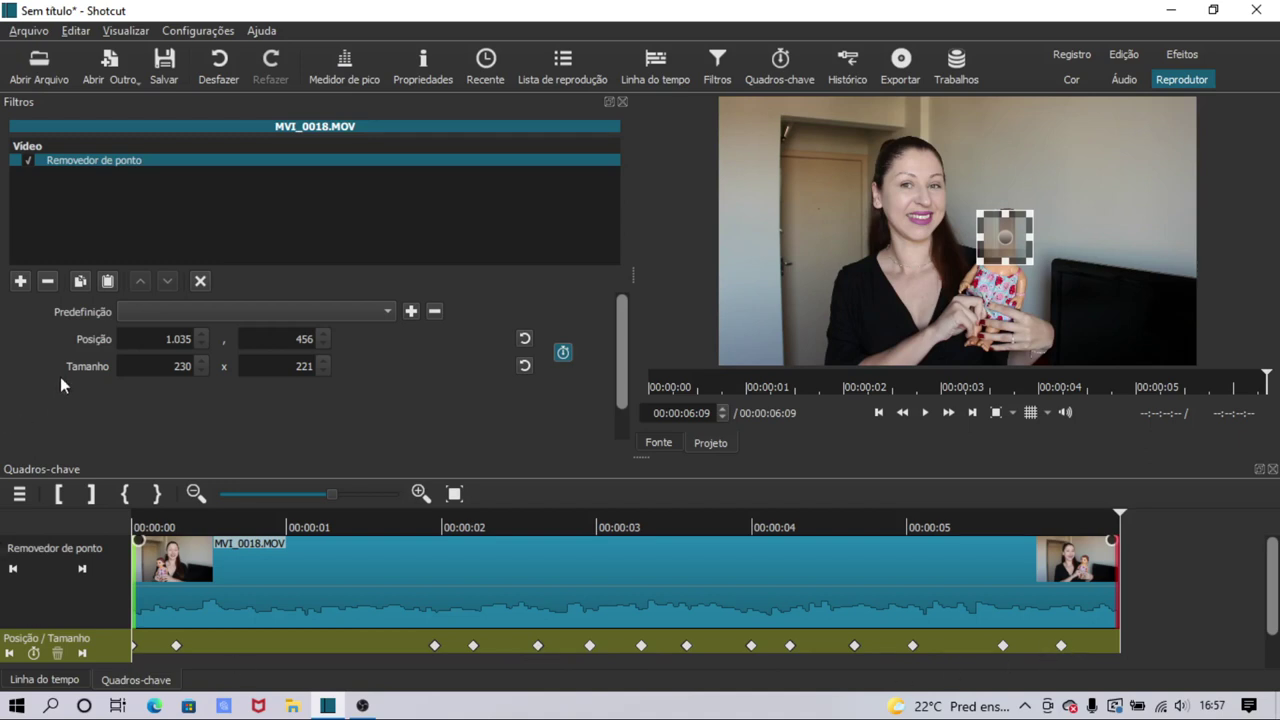
- Return to the timeline, deselect the clip by selecting track V1, and play the video from the beginning to review the face blur
{"action": "left_click", "coordinate": [57, 683]}
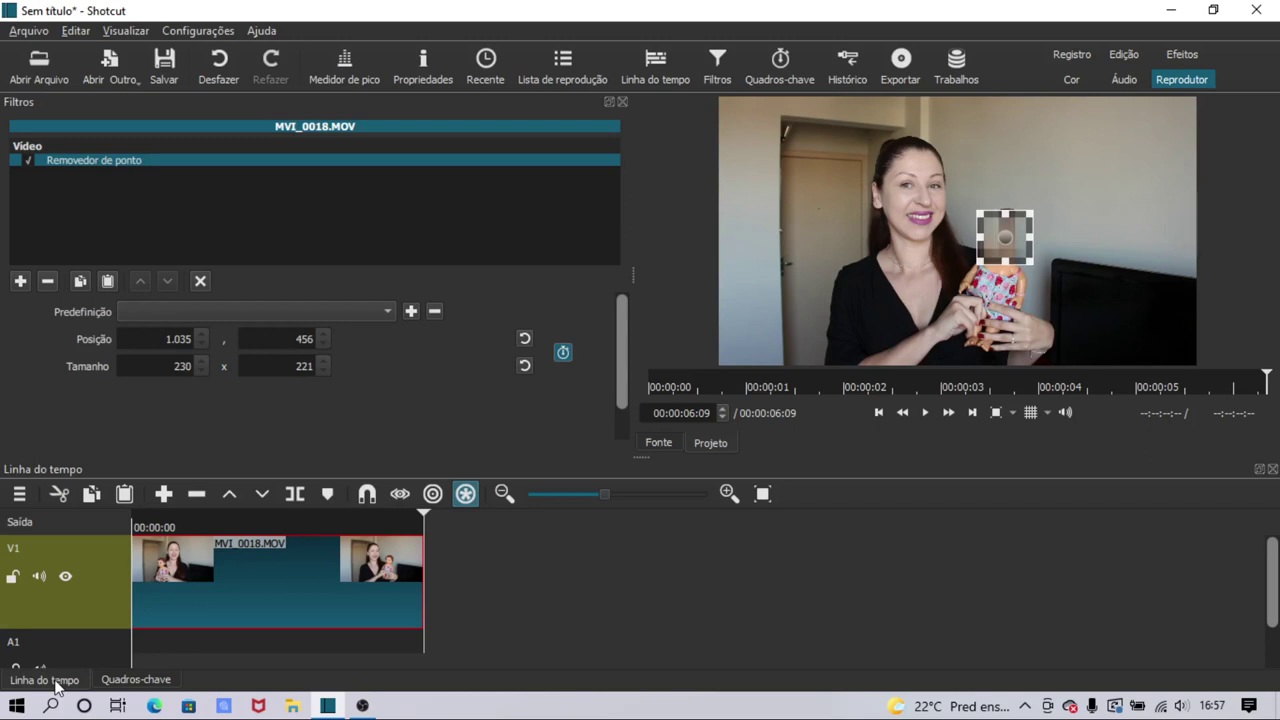
{"action": "key", "text": "Home"}
{"action": "key", "text": "Left"}
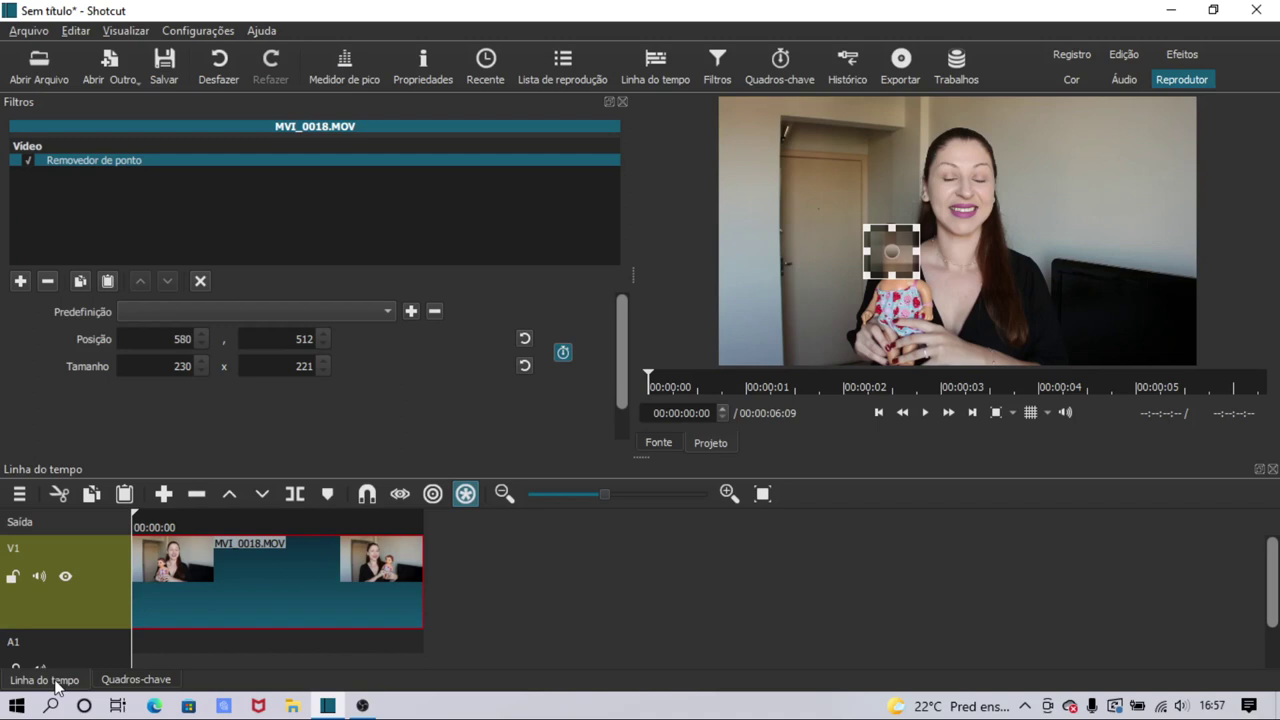
{"action": "left_click", "coordinate": [80, 601]}
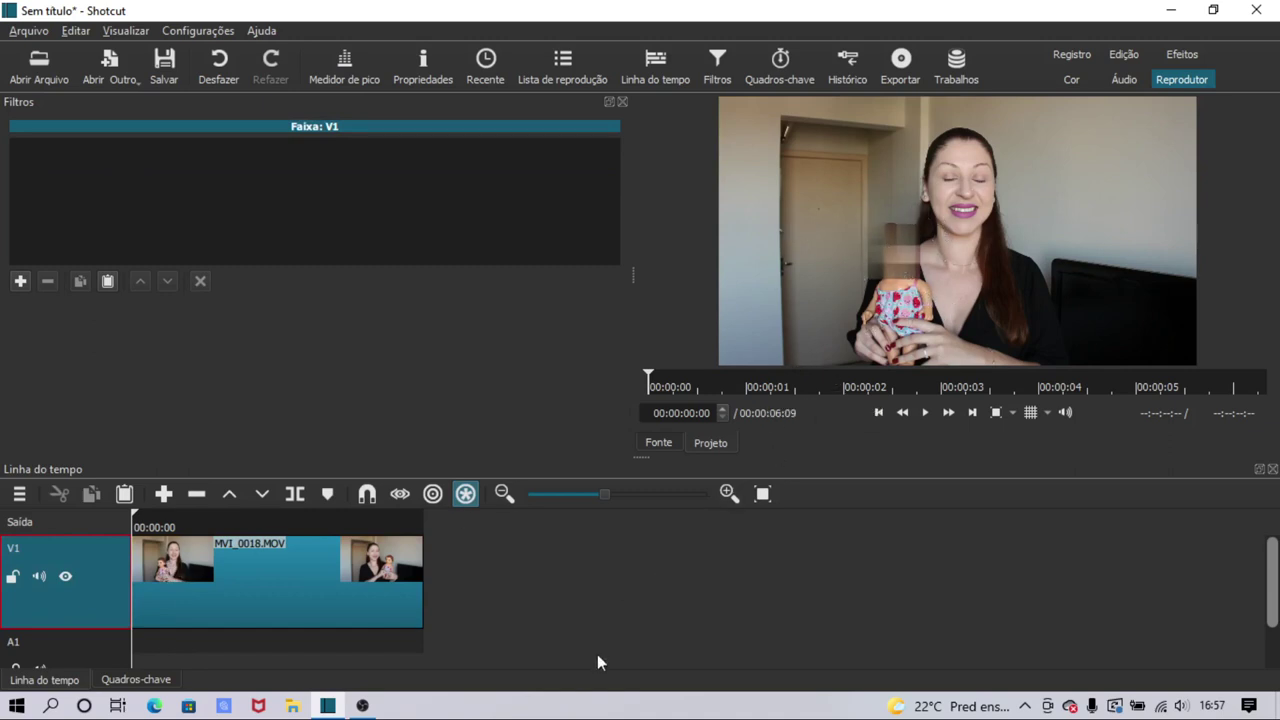
{"action": "left_click", "coordinate": [927, 413]}
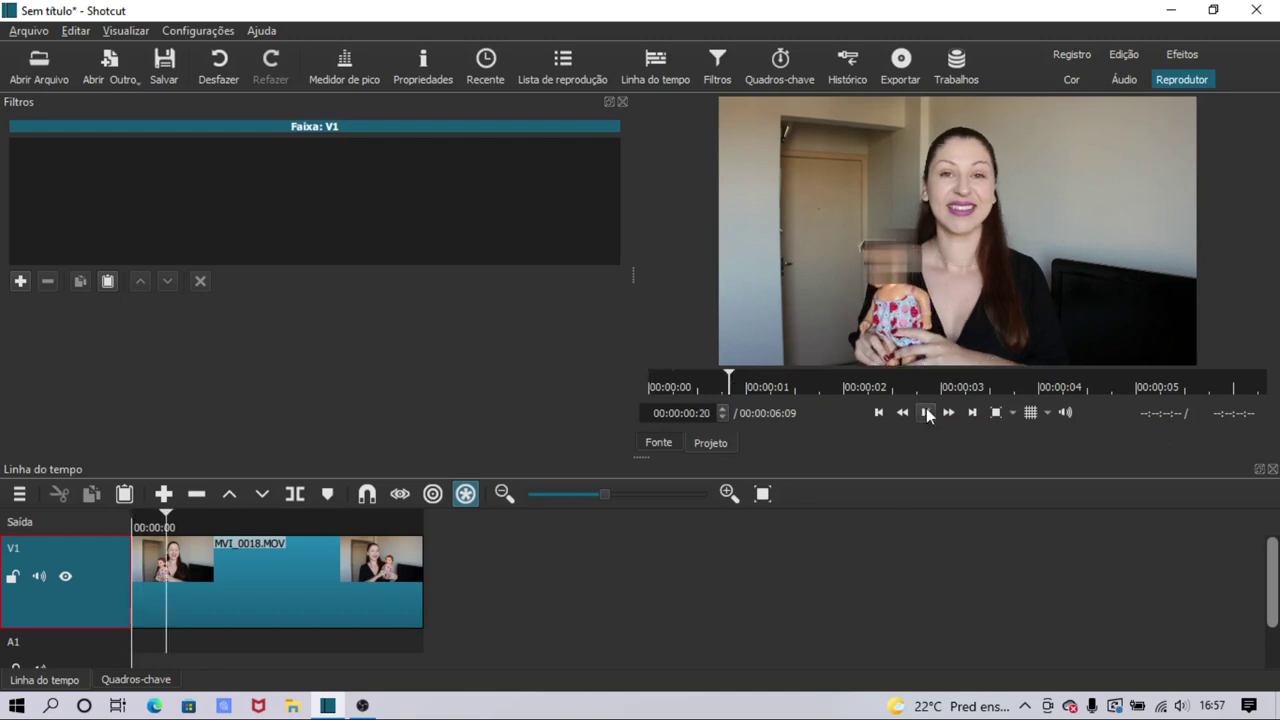